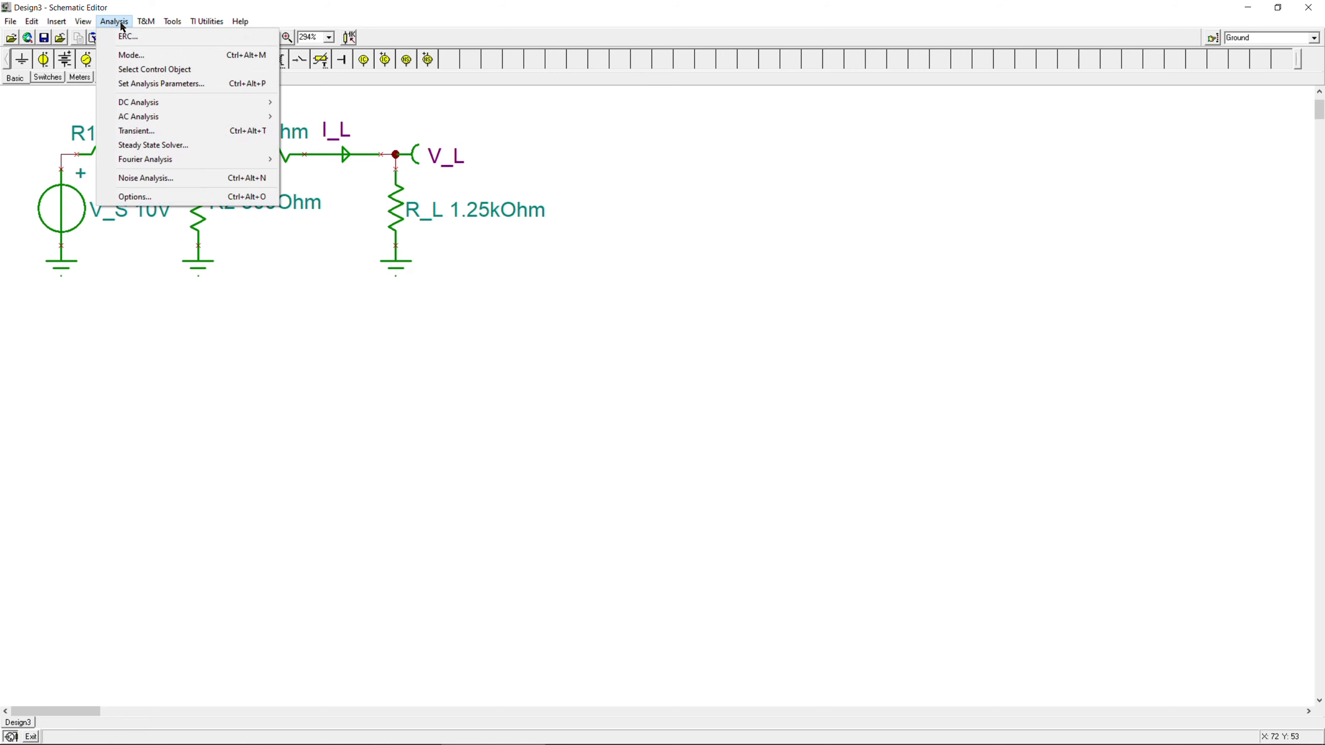
- Run a DC transfer characteristic sweeping R_L from 0 to 1MEG ohms with 30000 points, and enlarge the result window beside the schematic
mouse_move(156, 103)
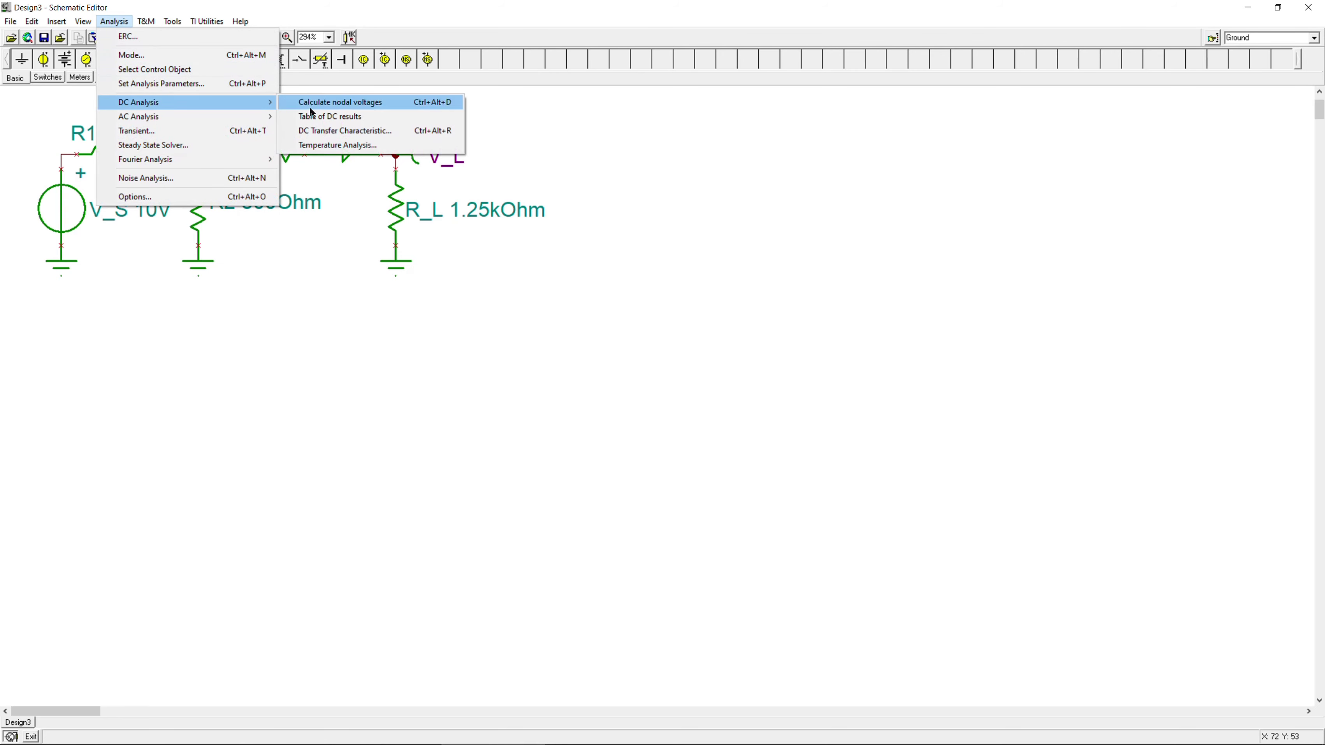
left_click(322, 136)
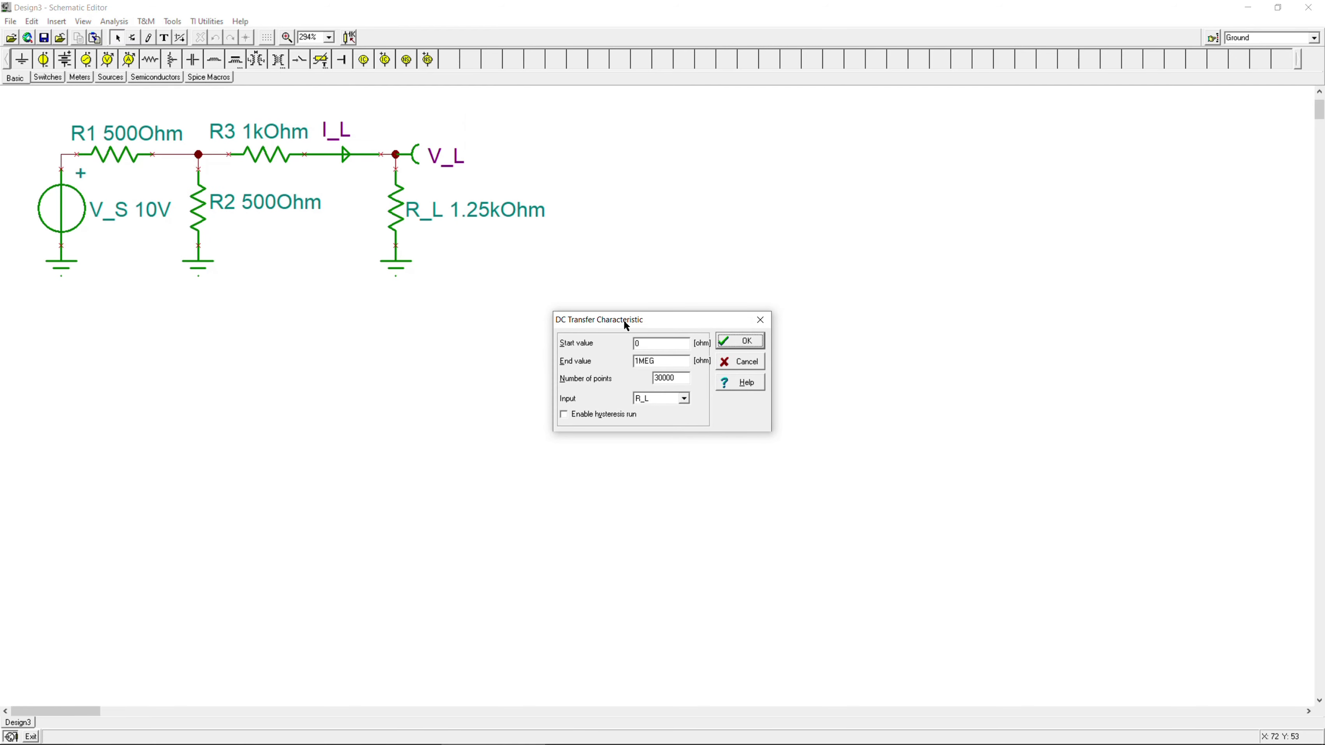
left_click_drag(665, 325, 695, 180)
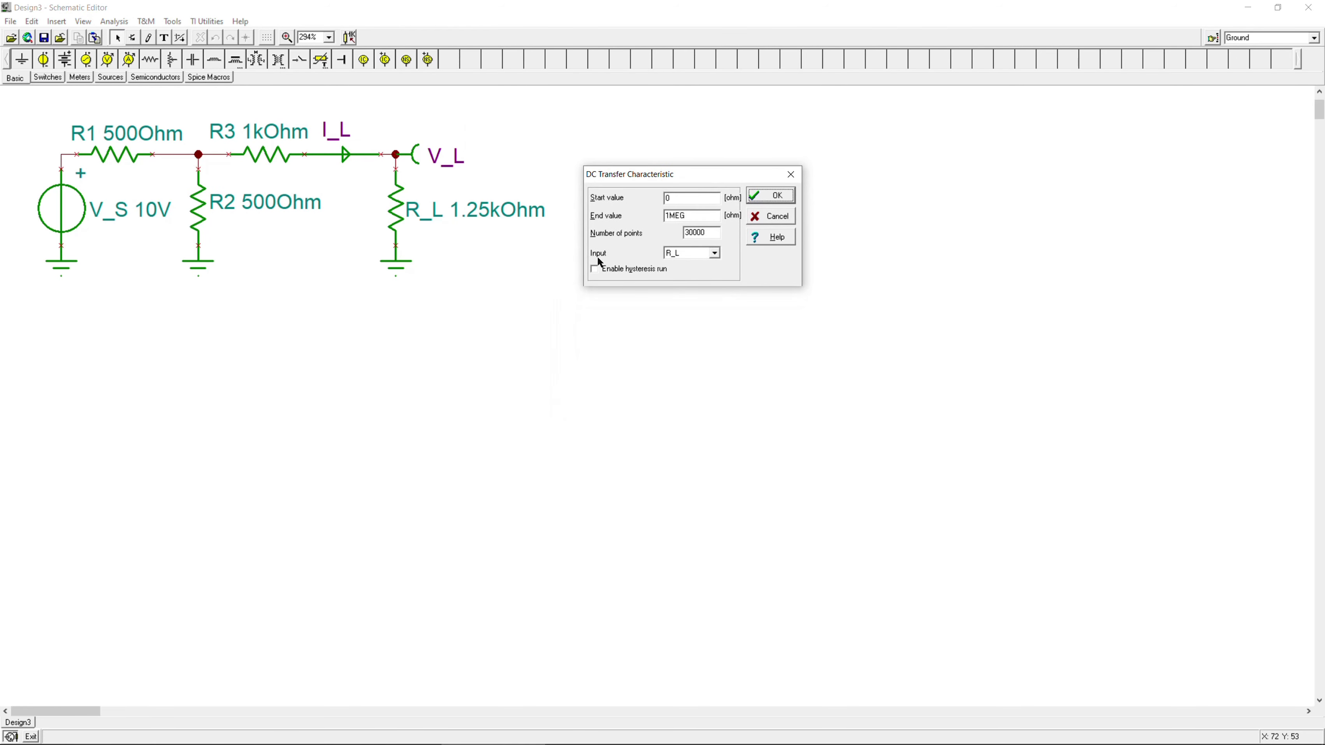
left_click(694, 253)
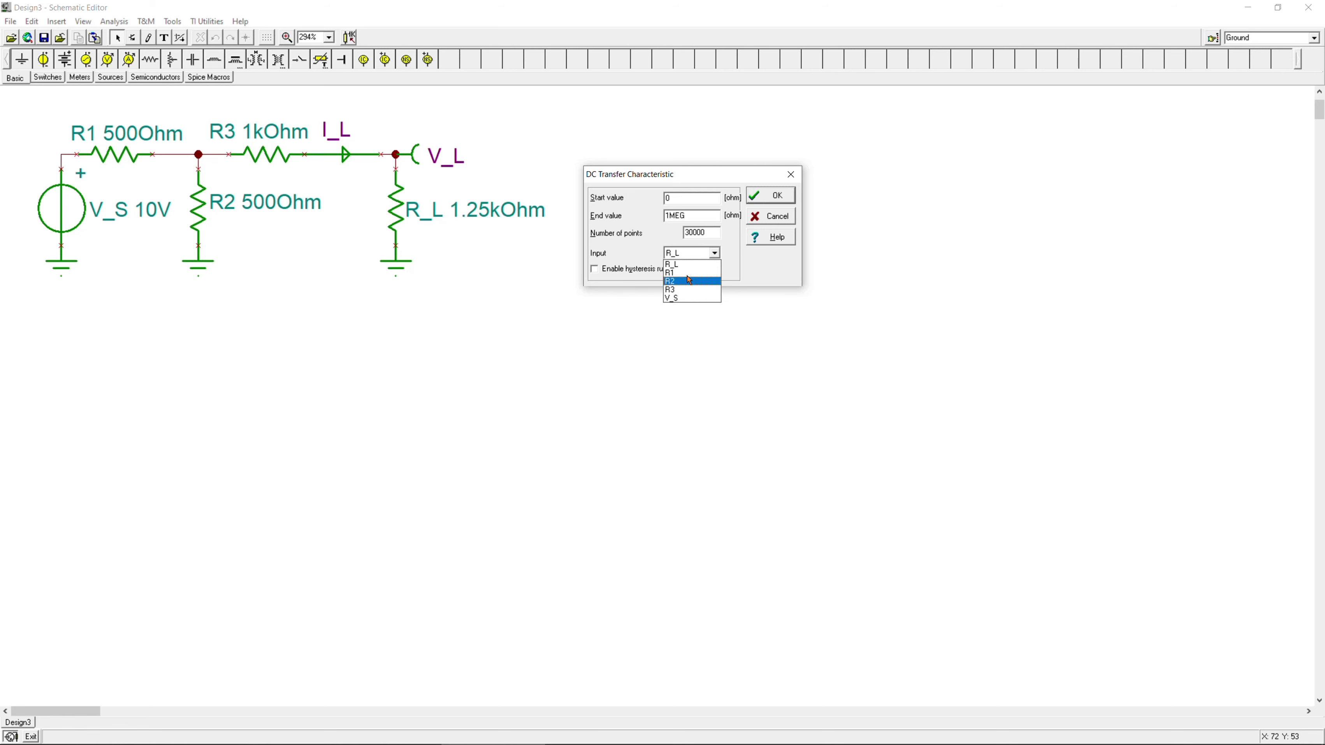
left_click(689, 264)
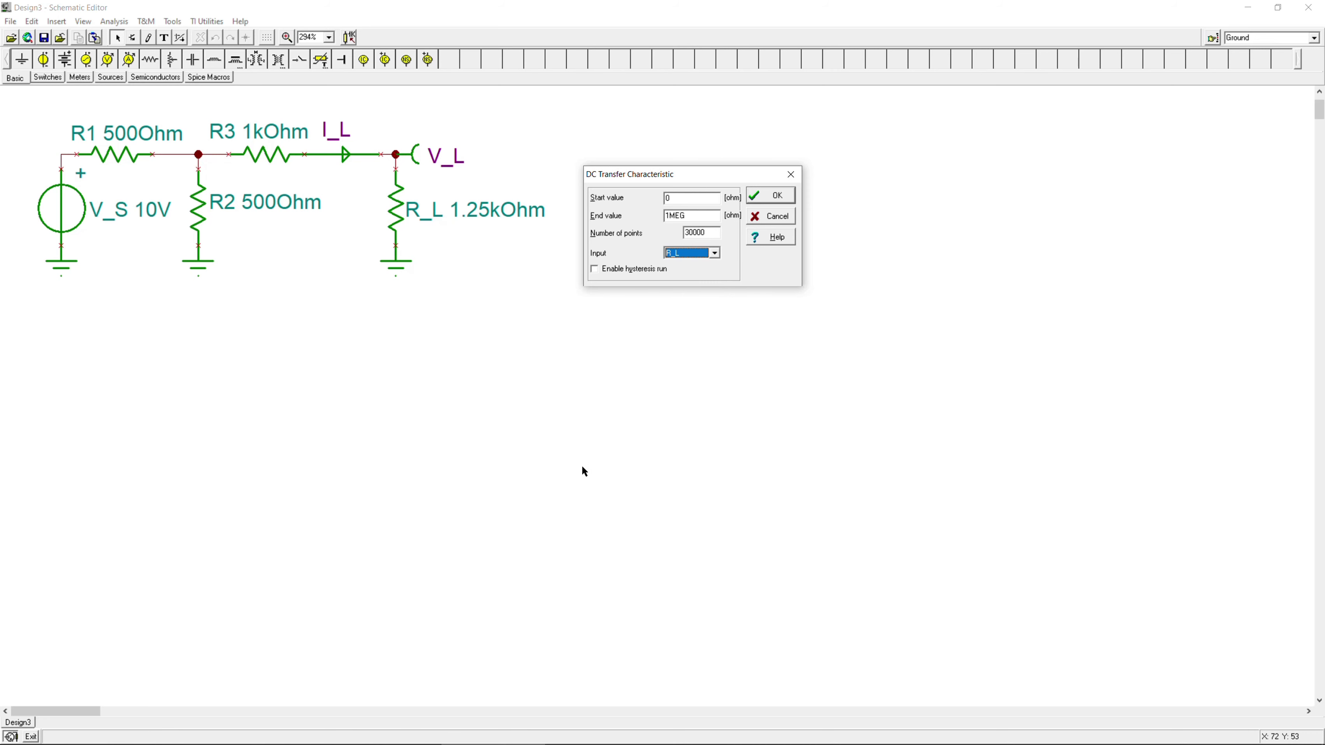
left_click_drag(675, 174, 679, 226)
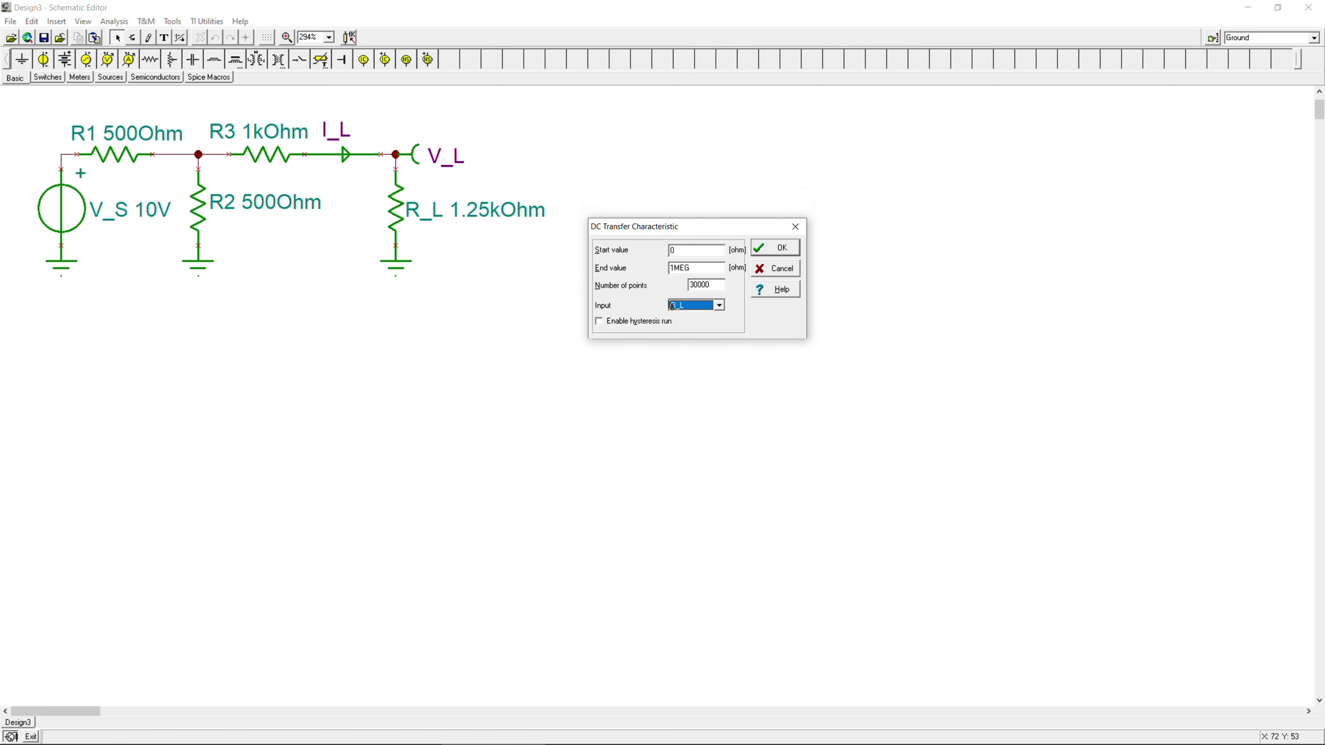
key("shift+Tab")
key("shift+Tab")
key("Tab")
left_click(770, 253)
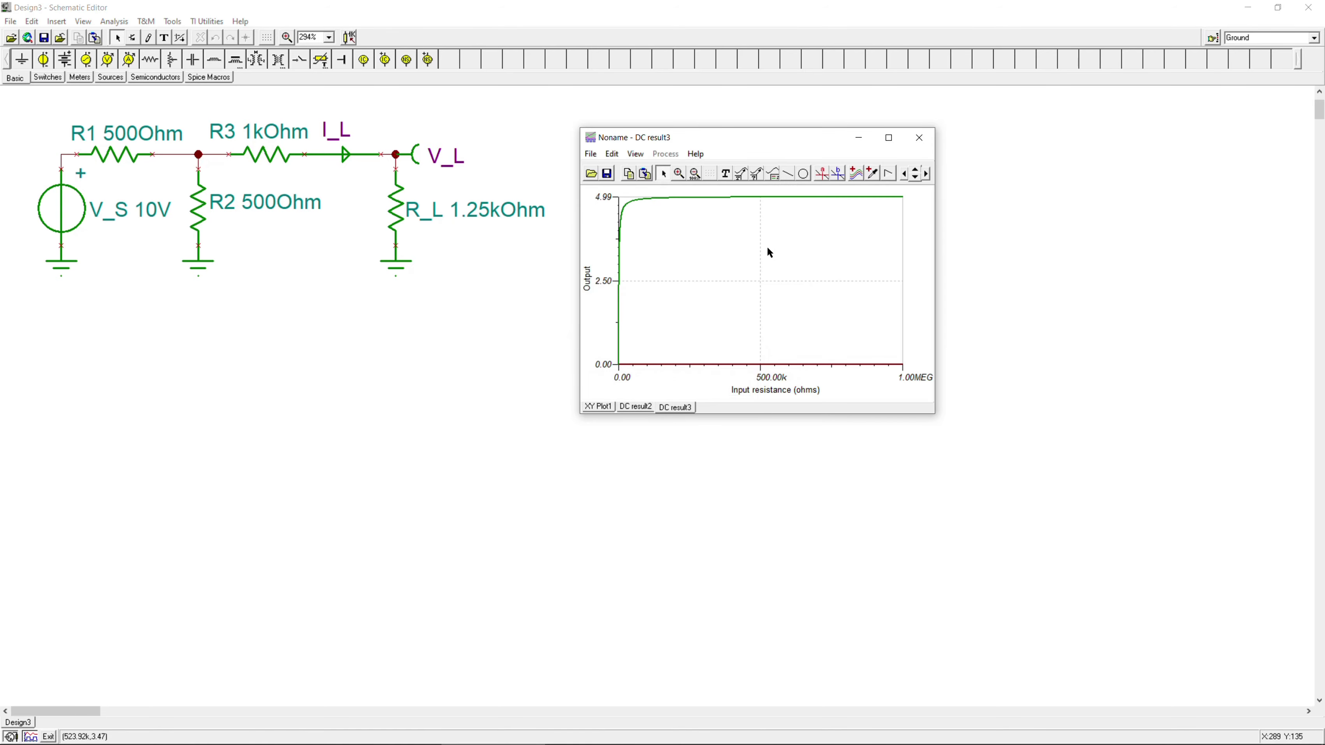
left_click_drag(721, 136, 716, 47)
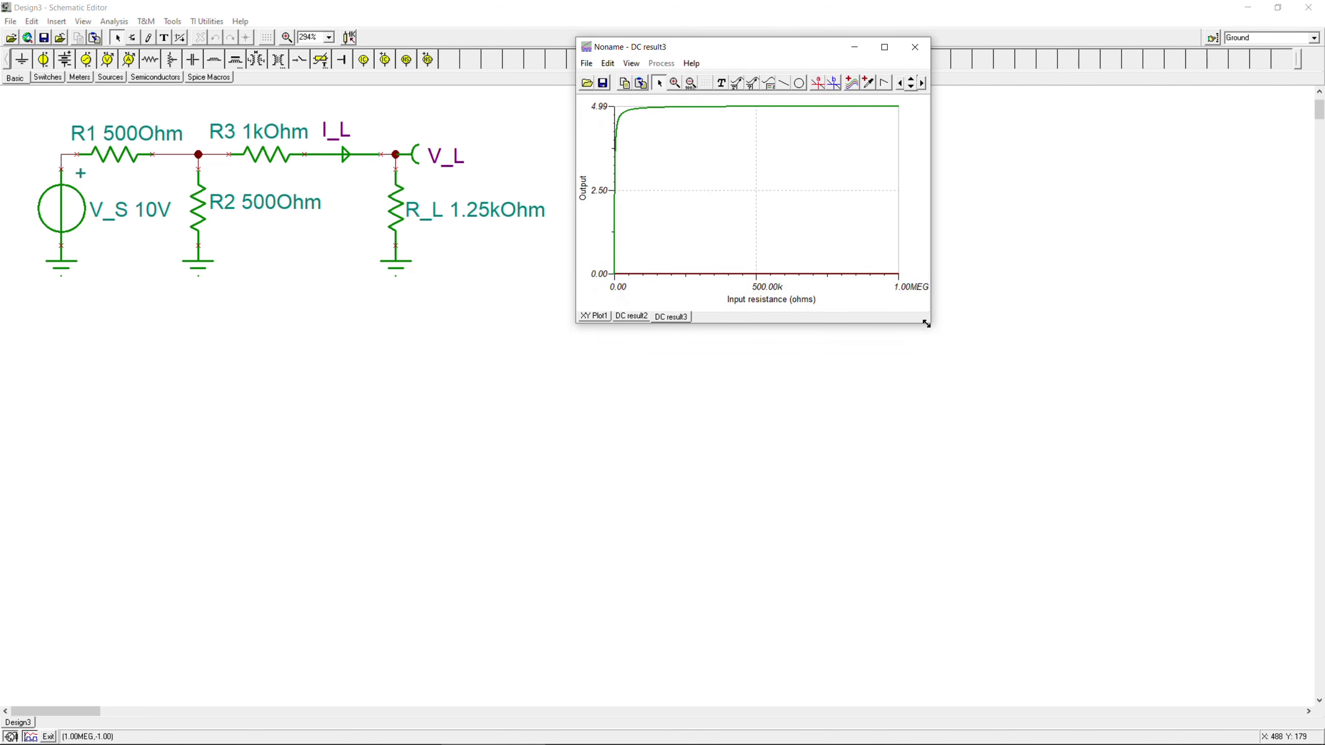
left_click_drag(930, 323, 1256, 647)
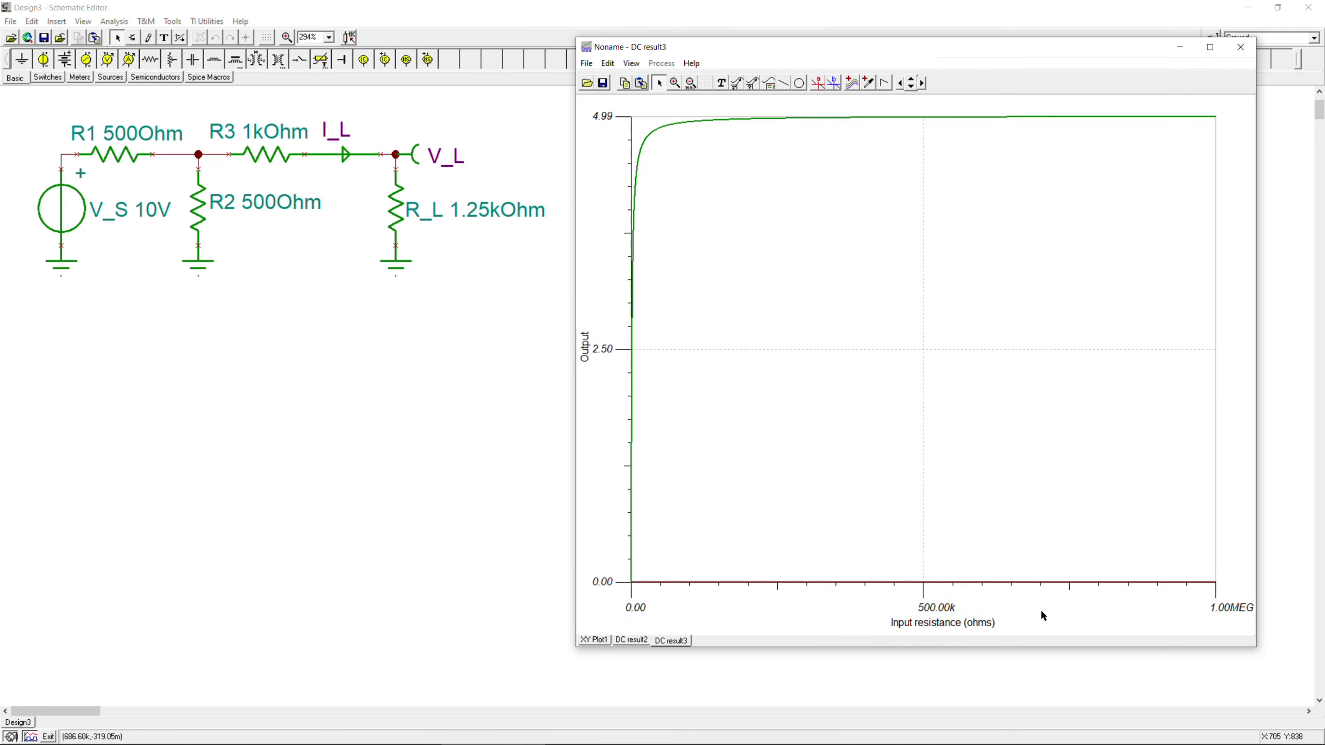
- Change the horizontal axis label of the DC result plot to "Load Resistance (ohms)"
double_click(931, 623)
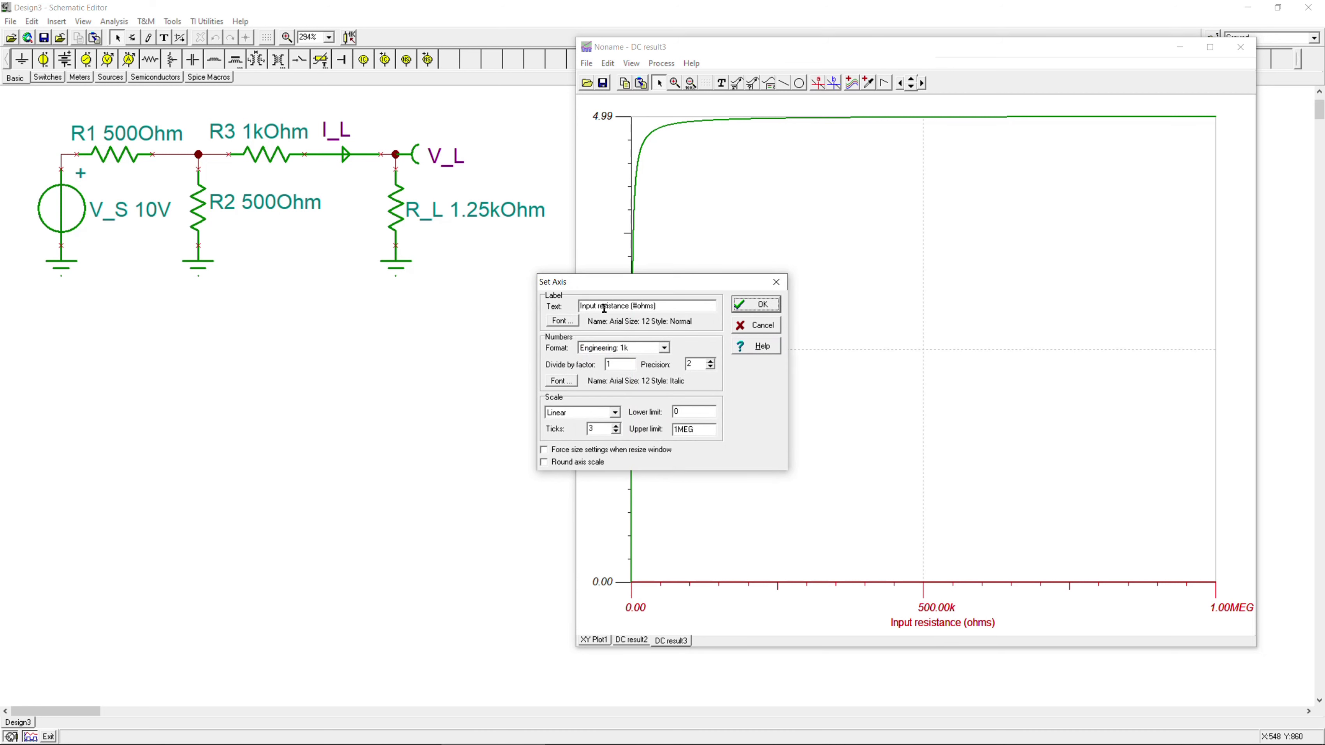
left_click_drag(596, 306, 551, 313)
type("Load")
key("Delete")
type("R")
- Set both the label font and the number font of the Load Resistance axis to size 18 and apply the axis settings
left_click(552, 319)
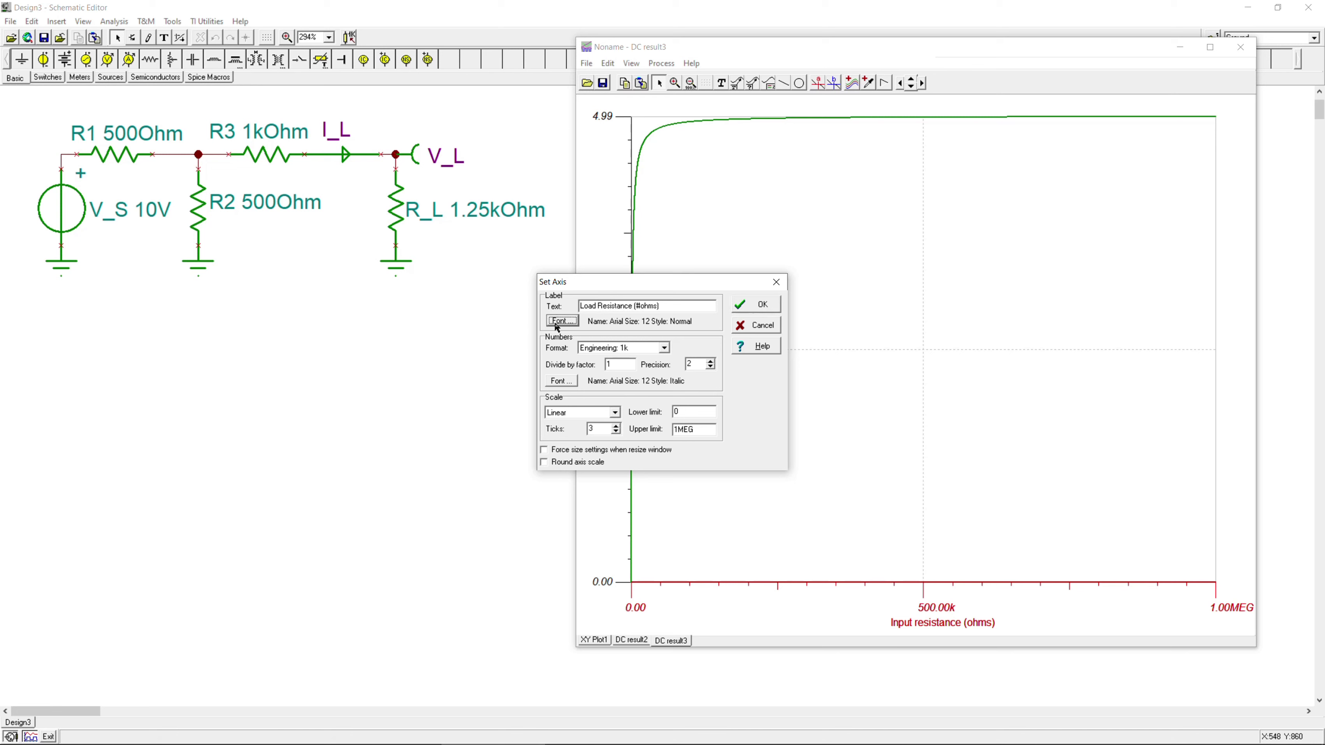
left_click(719, 242)
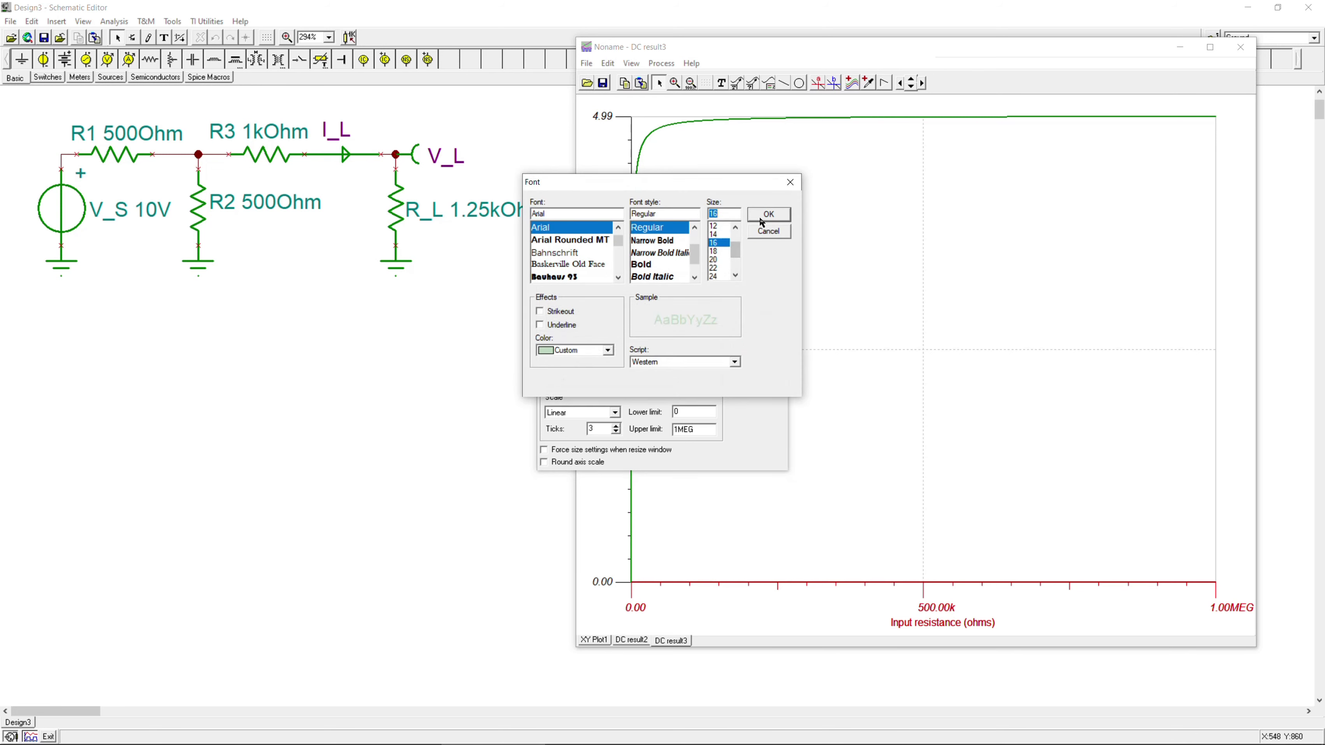
left_click(719, 252)
left_click(756, 217)
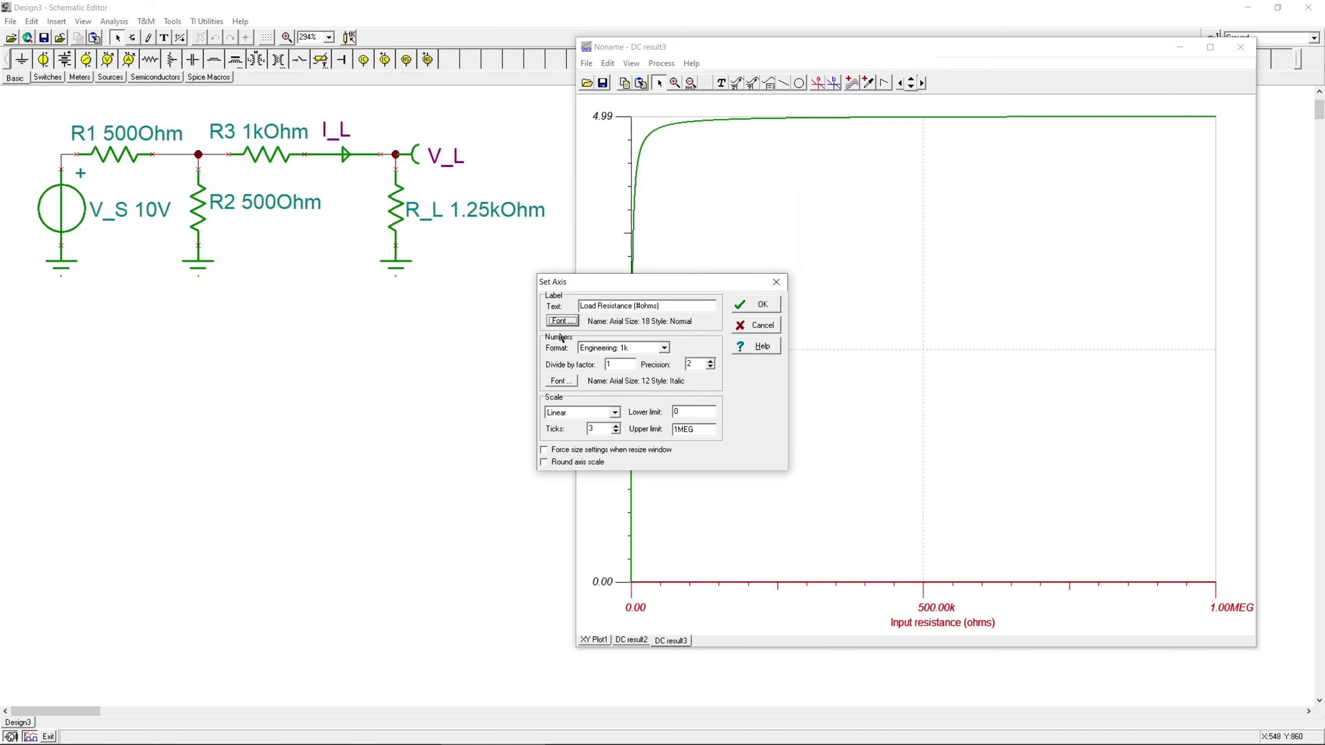
left_click(569, 381)
left_click(719, 243)
left_click(719, 251)
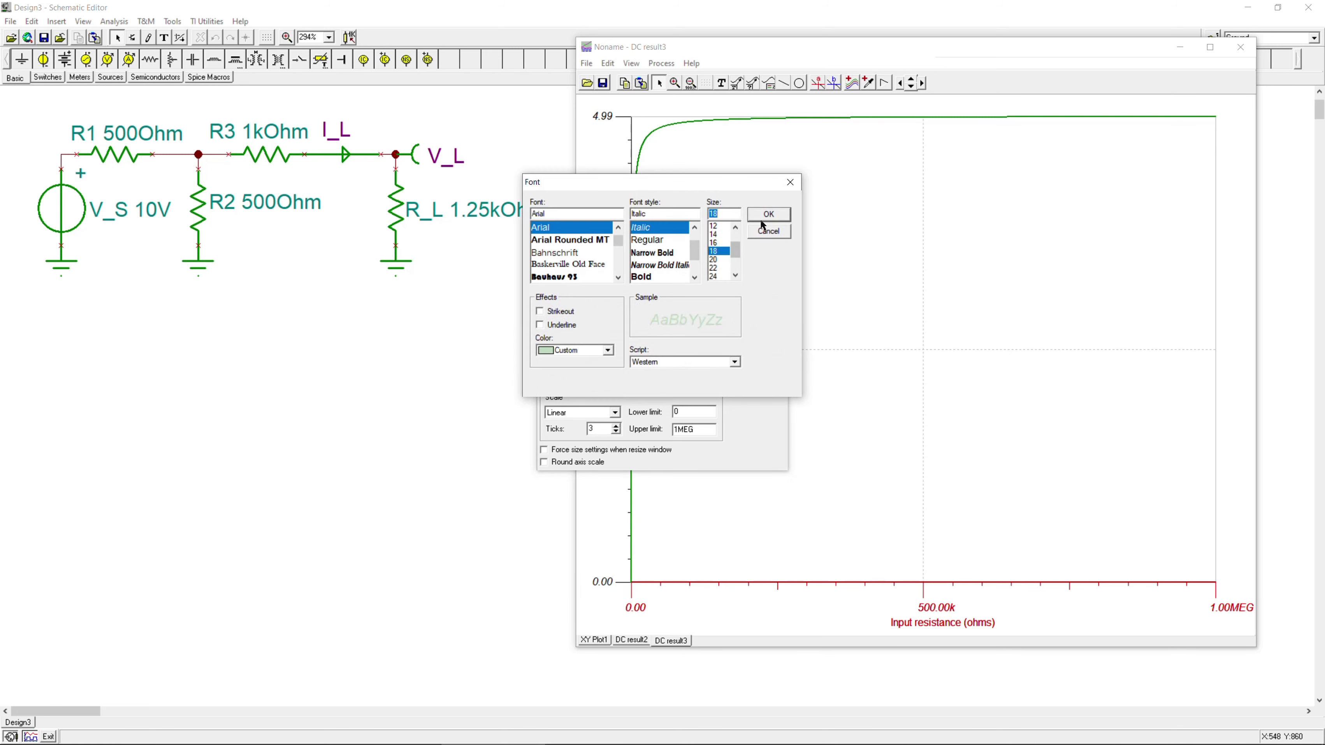
left_click(763, 218)
left_click(763, 307)
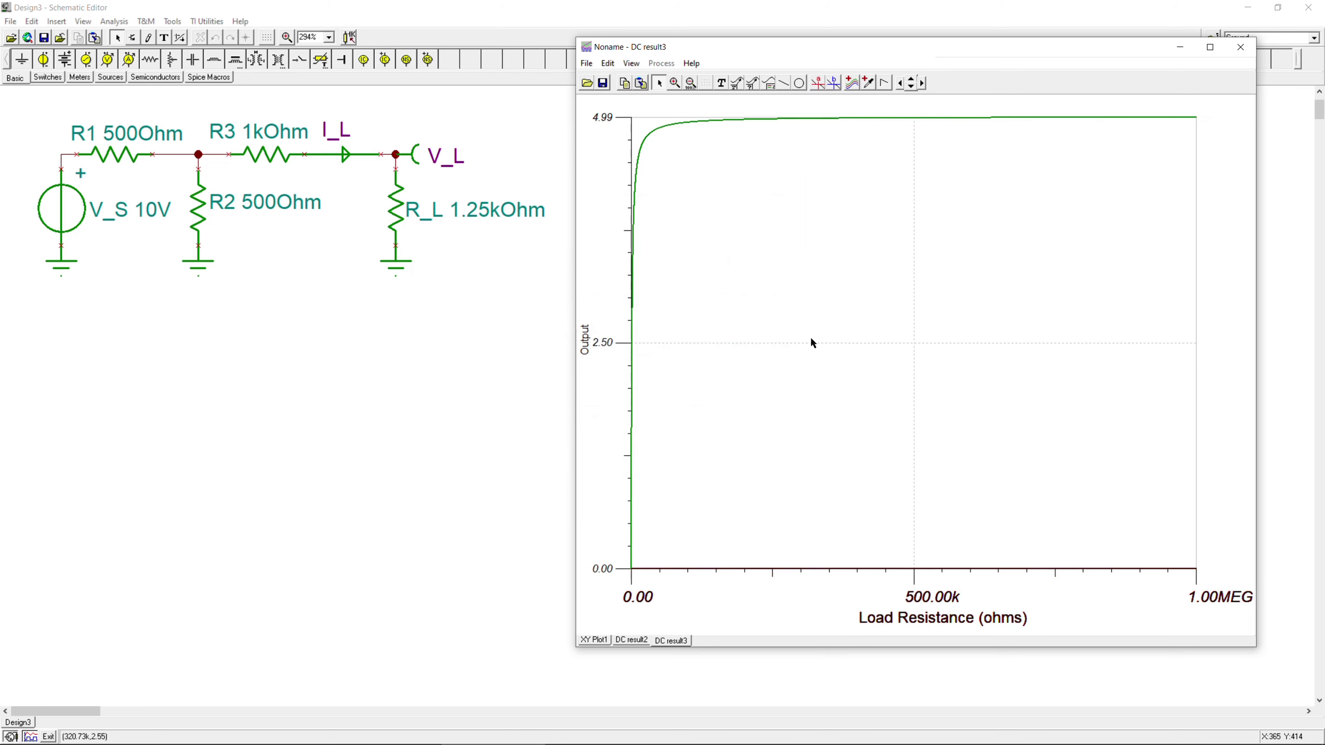
double_click(604, 344)
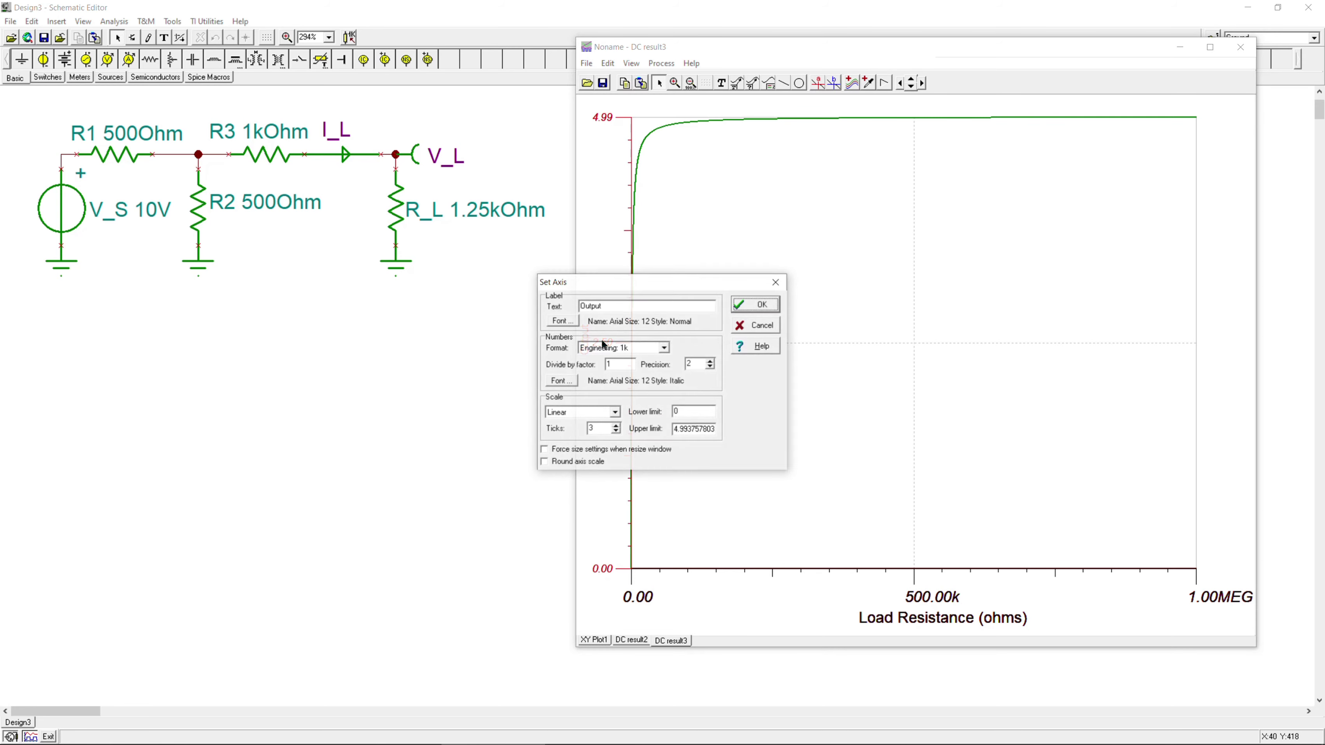
double_click(611, 307)
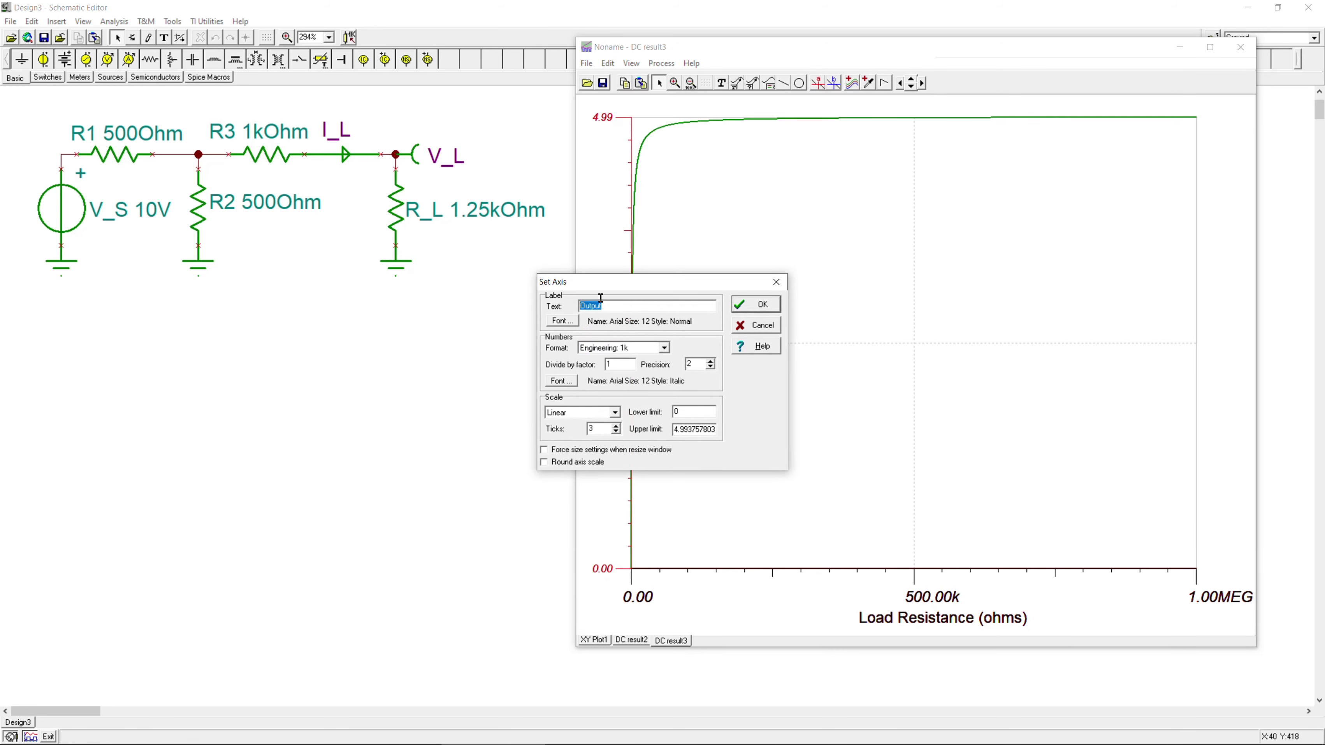
left_click(769, 302)
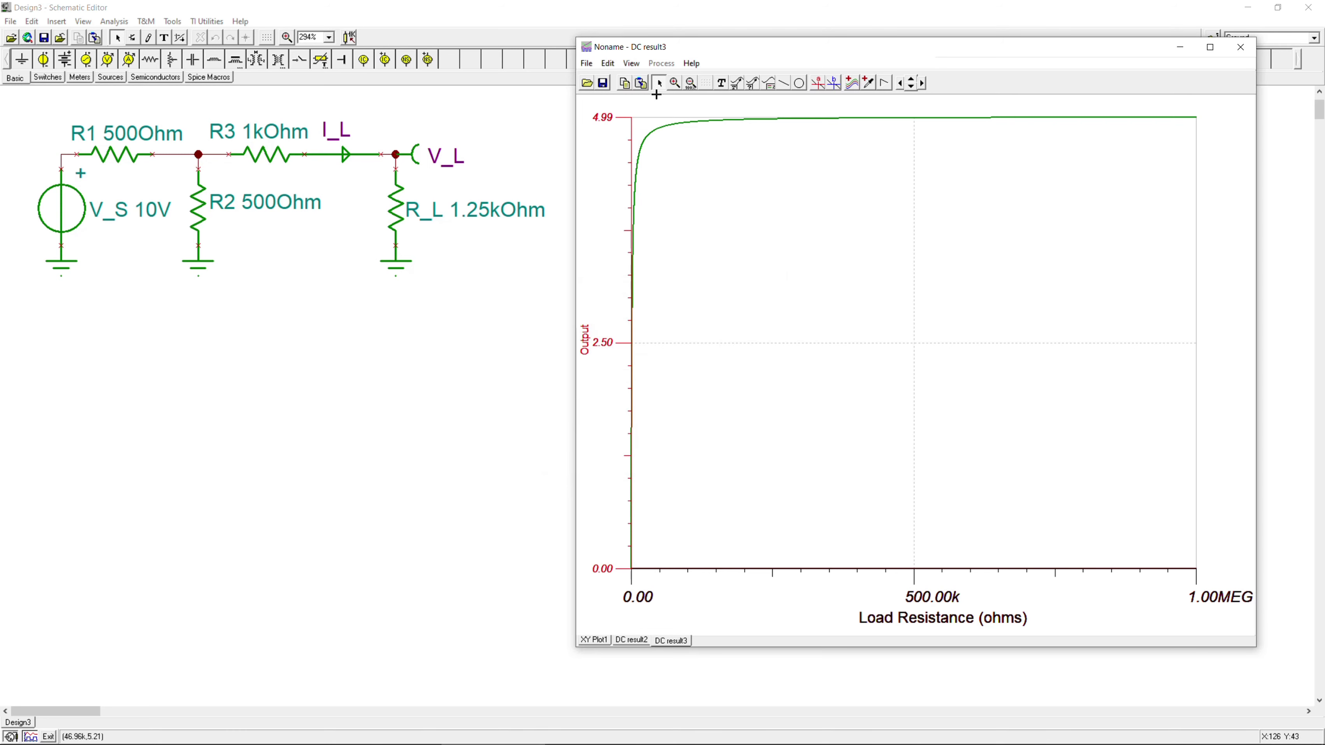
- Separate the I_L and V_L curves into individual plots and colour the V_L curve blue
left_click(631, 63)
left_click(662, 140)
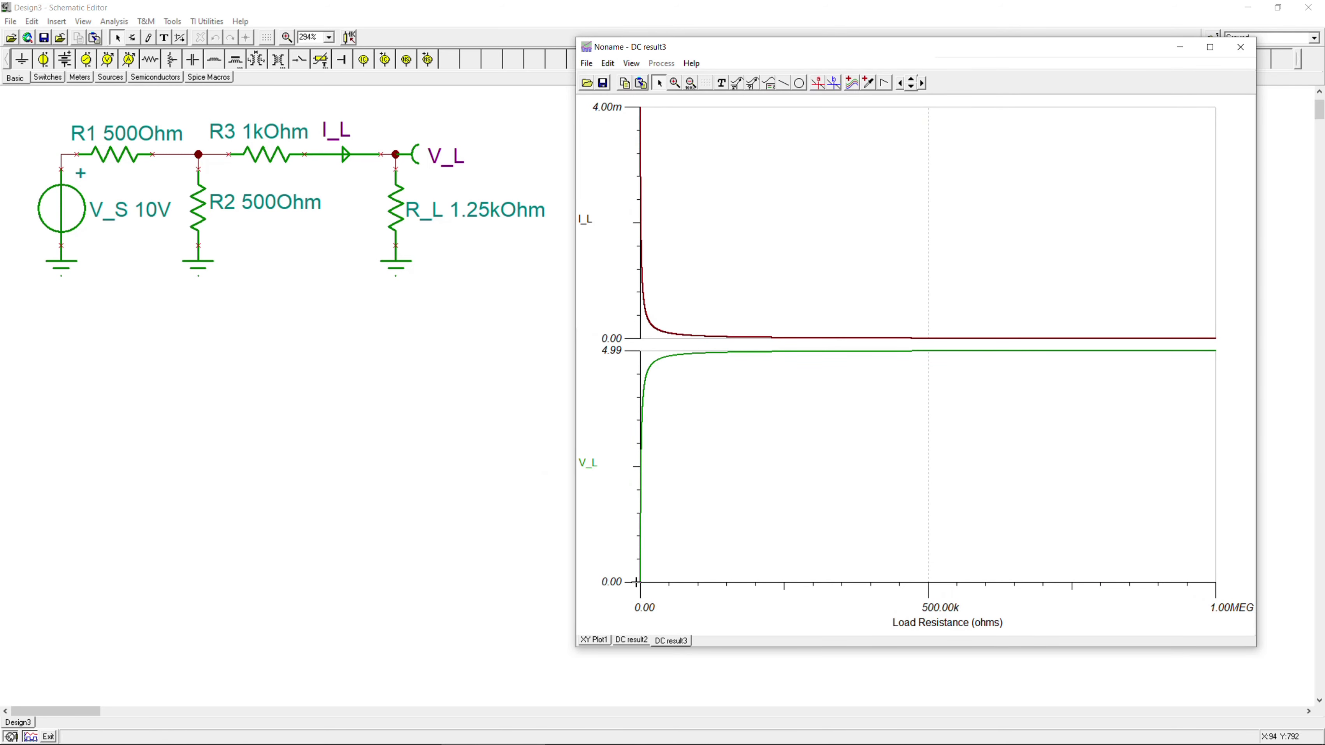
double_click(644, 377)
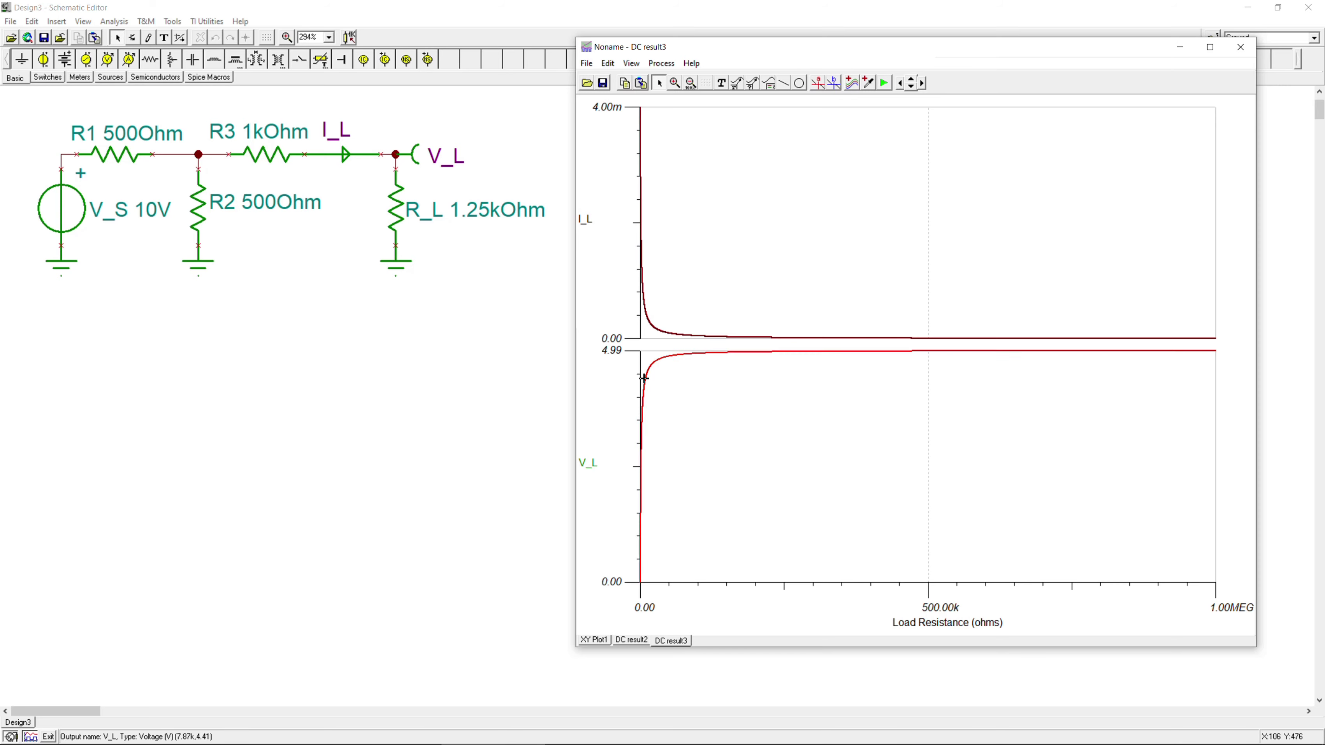
left_click(652, 333)
scroll(669, 374, "down", 1)
left_click(646, 394)
left_click(722, 329)
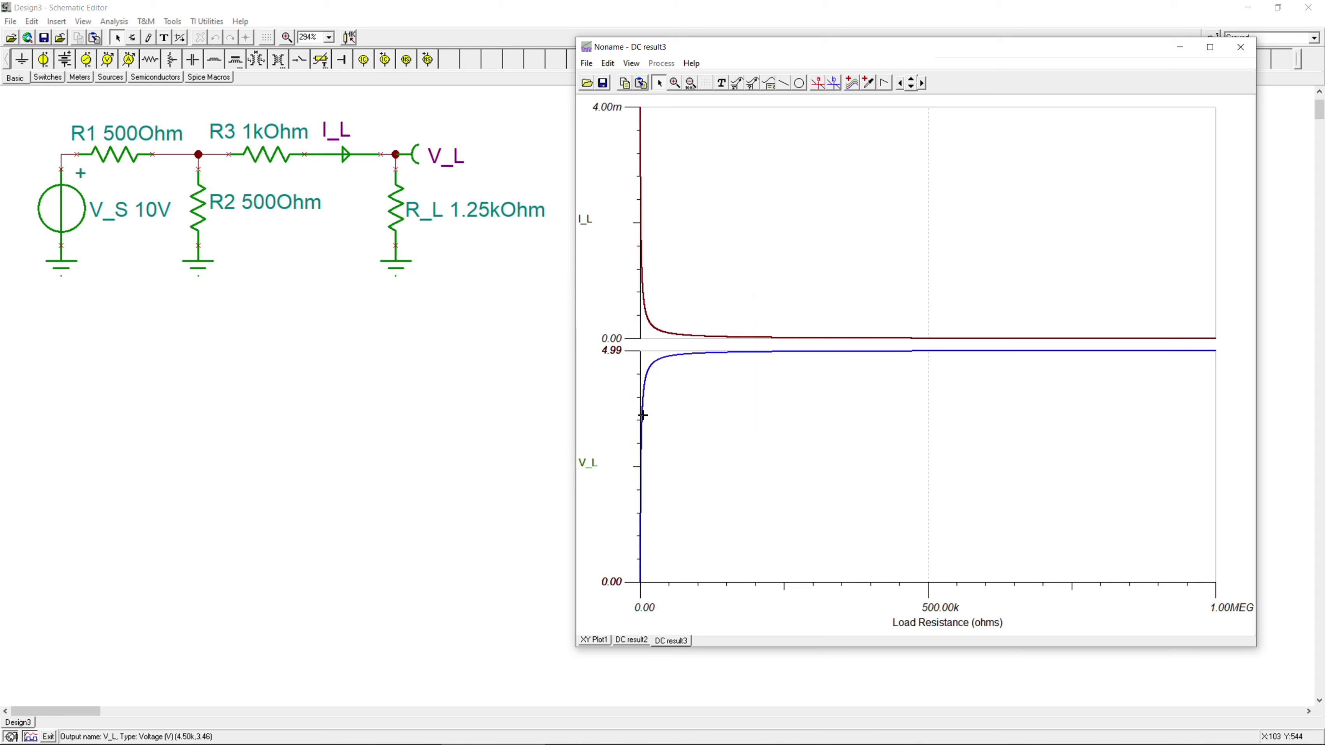
- Set the upper limit of the Load Resistance axis to 10k
double_click(907, 590)
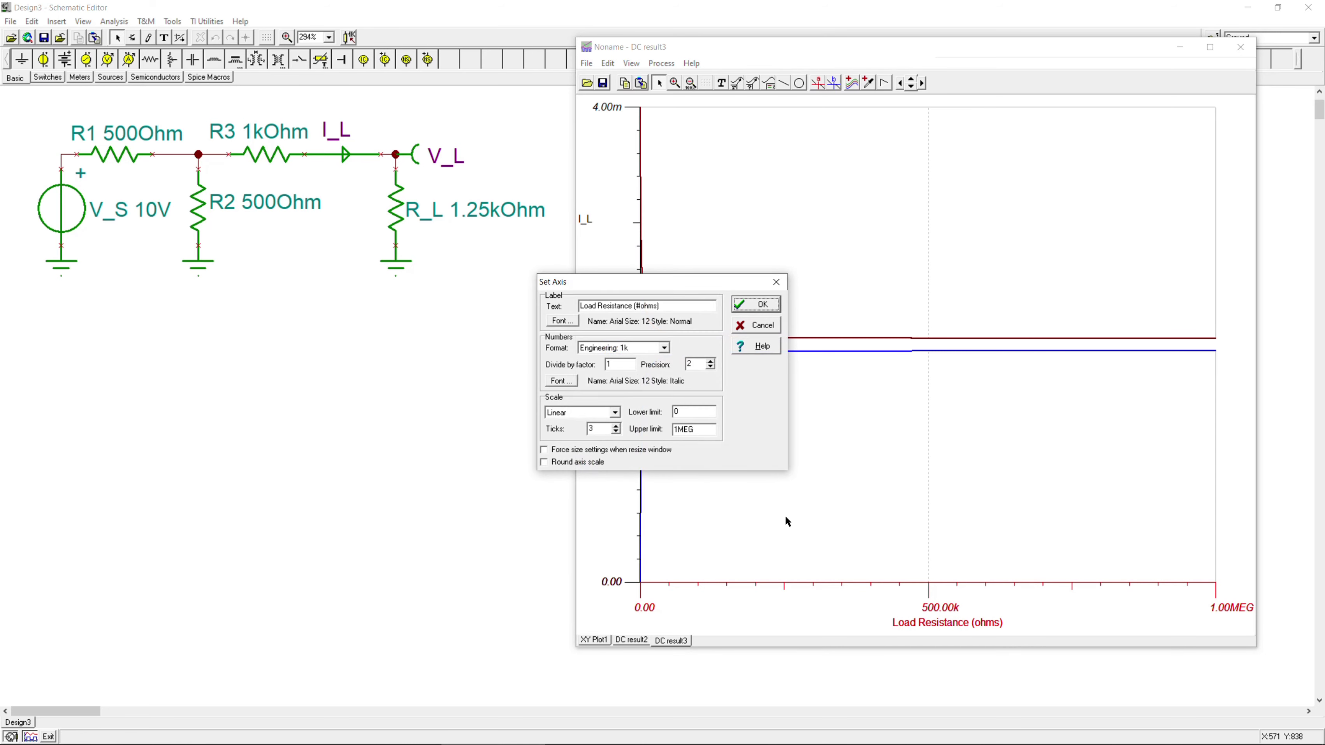
double_click(680, 433)
type("10k")
left_click(751, 307)
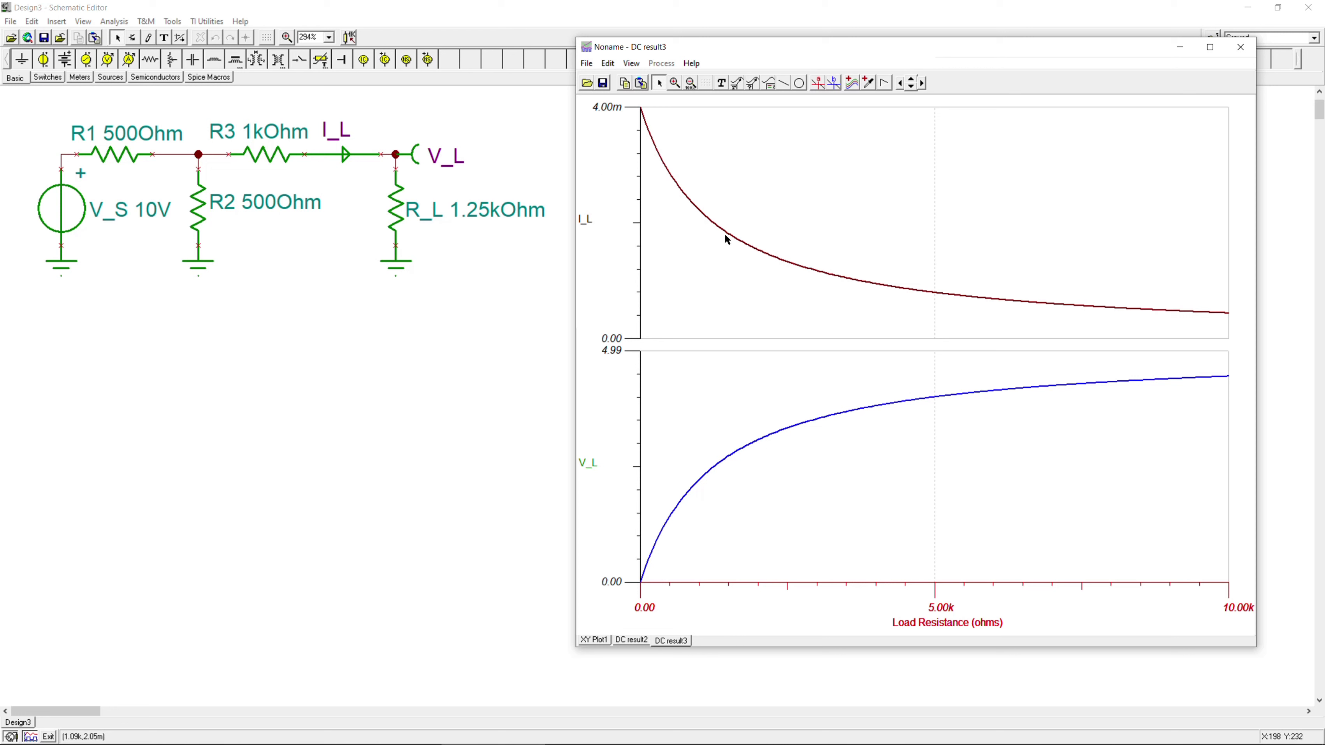
- Set the I_L axis label font to size 18 and its number font to size 16
left_click(604, 107)
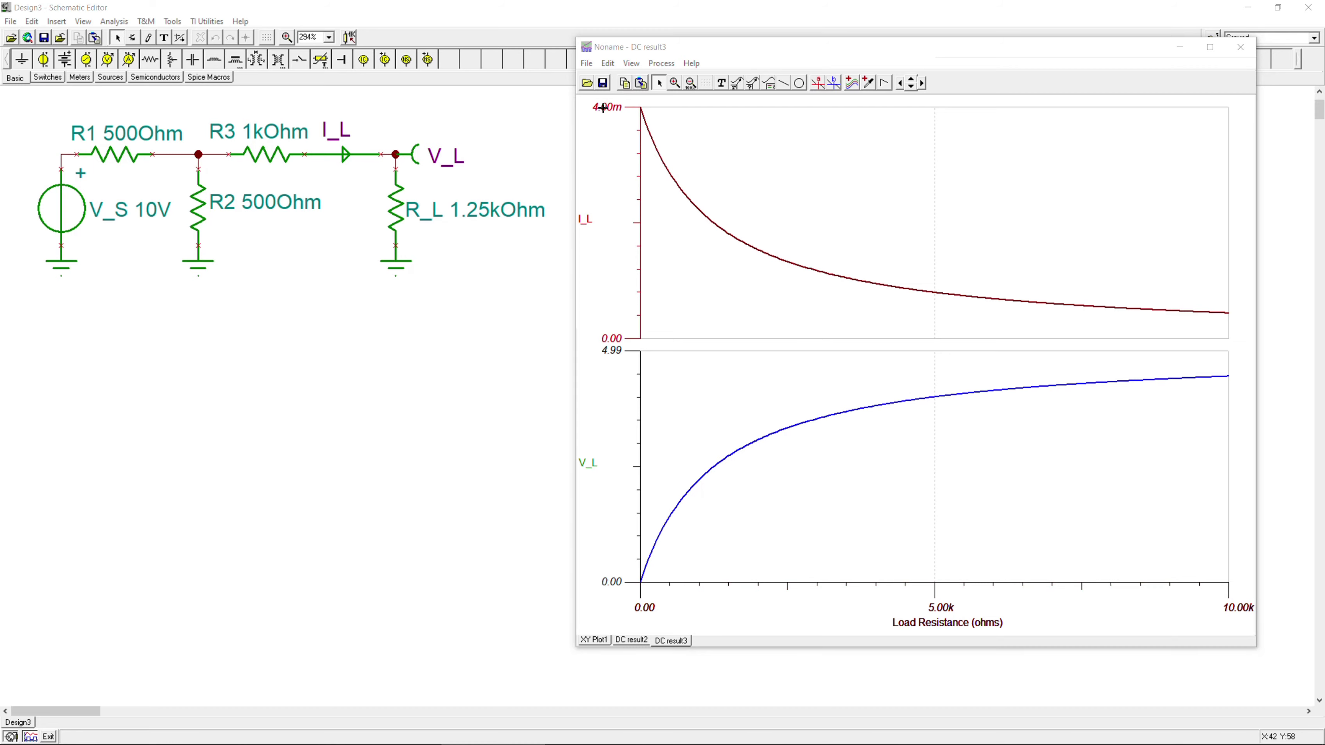
double_click(604, 107)
left_click(561, 321)
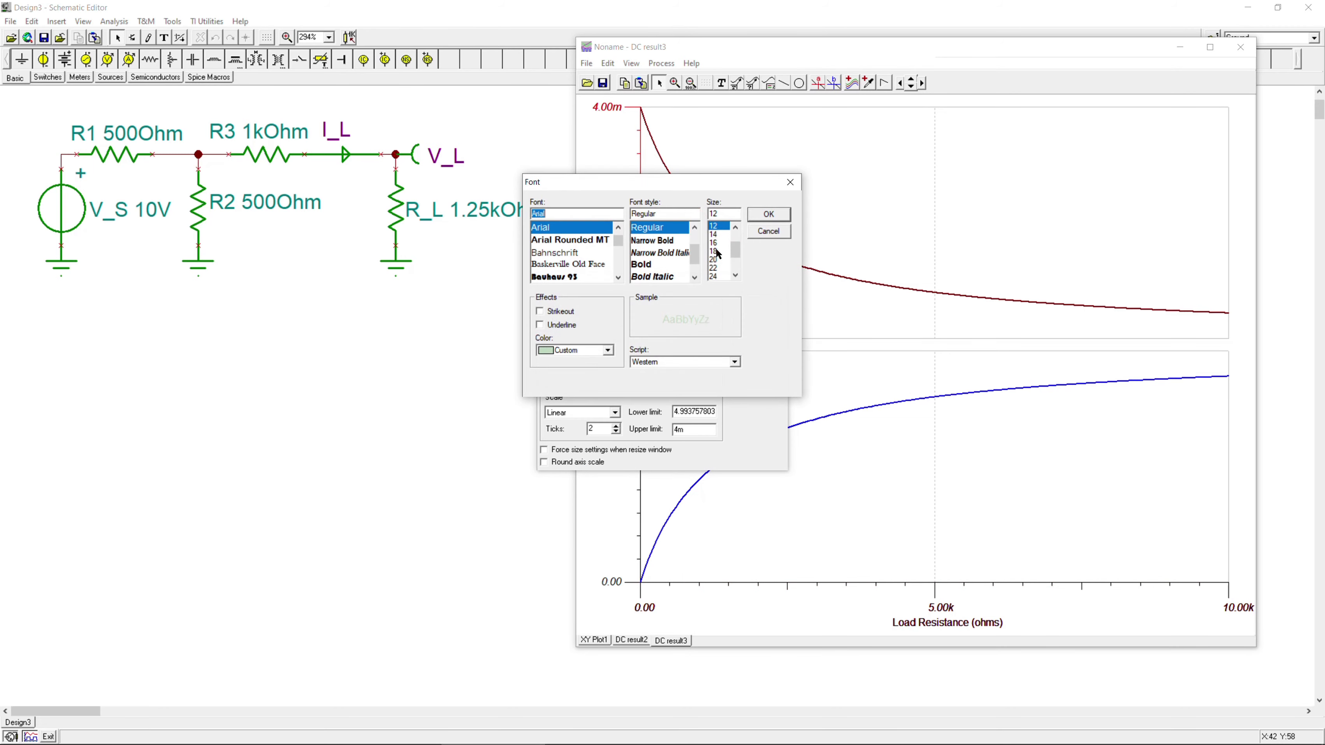
left_click(719, 254)
left_click(752, 218)
left_click(561, 380)
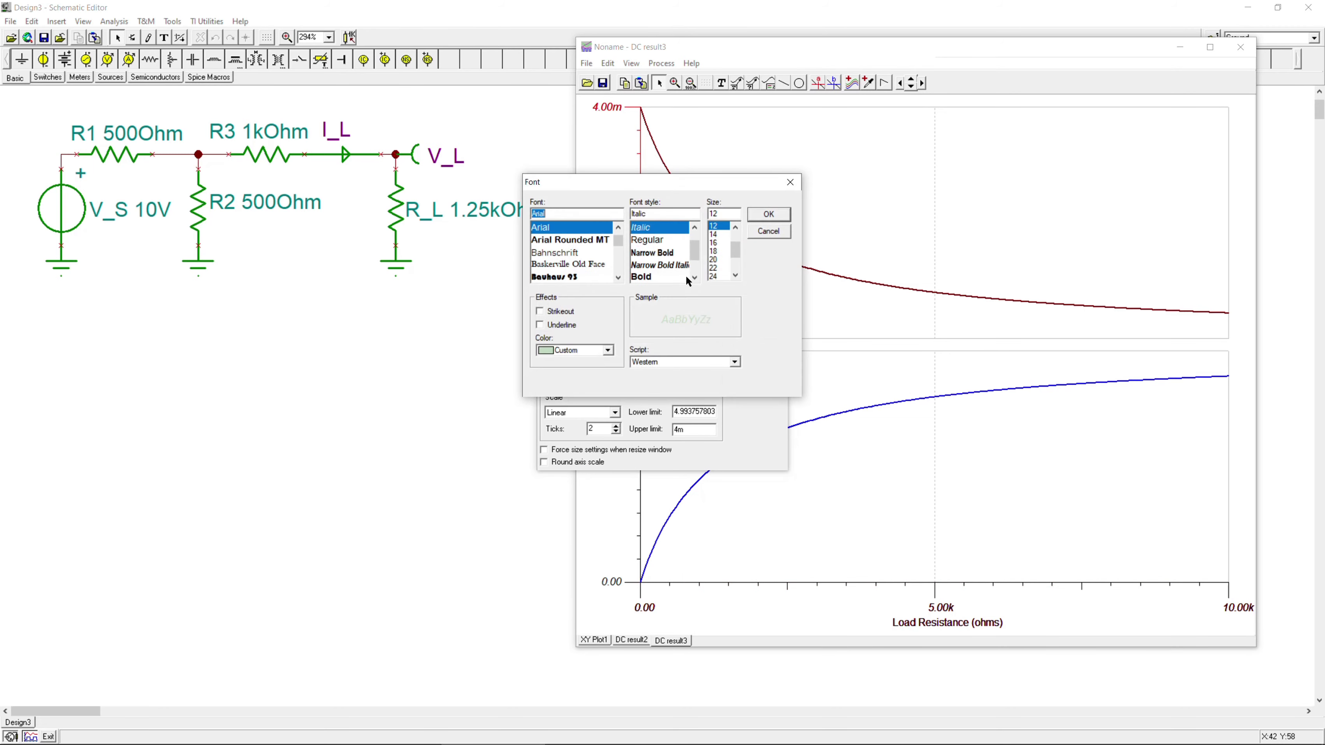
left_click(719, 242)
left_click(767, 215)
left_click(755, 302)
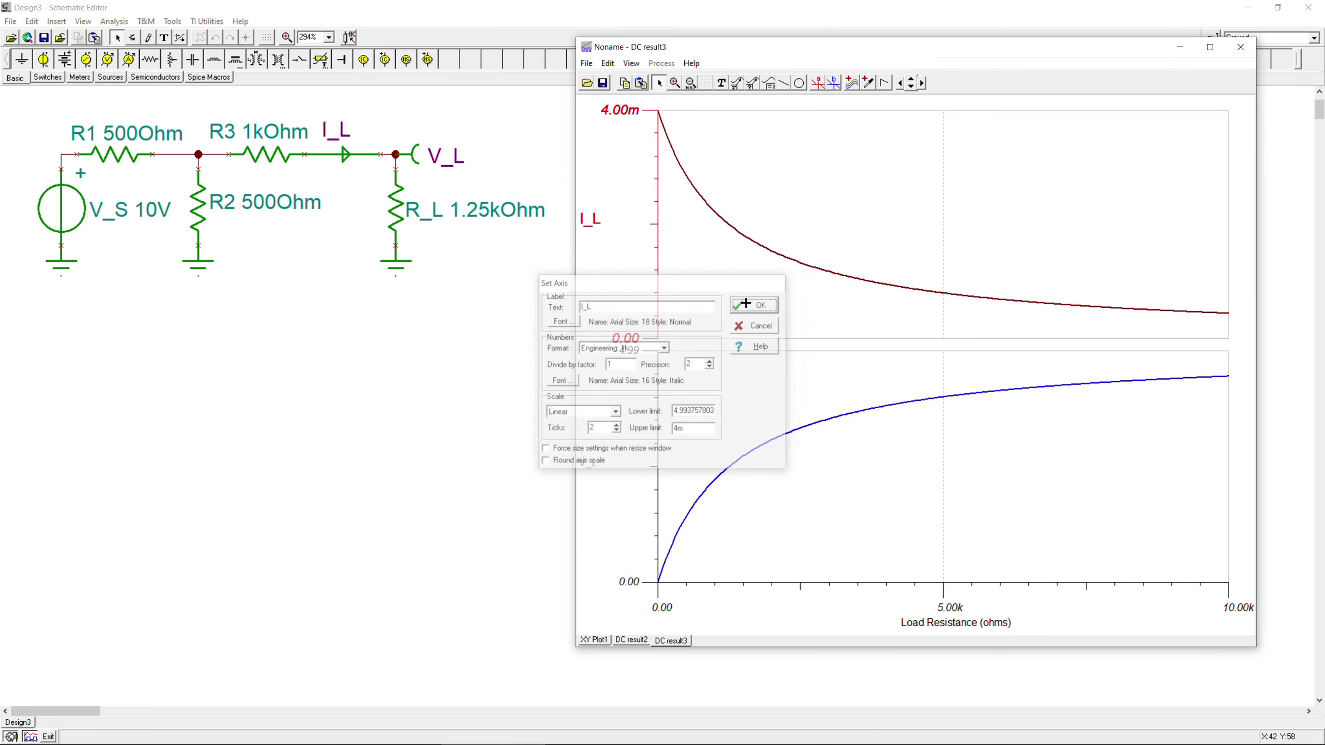
- Set both the label font and the number font of the V_L axis to size 16
double_click(595, 464)
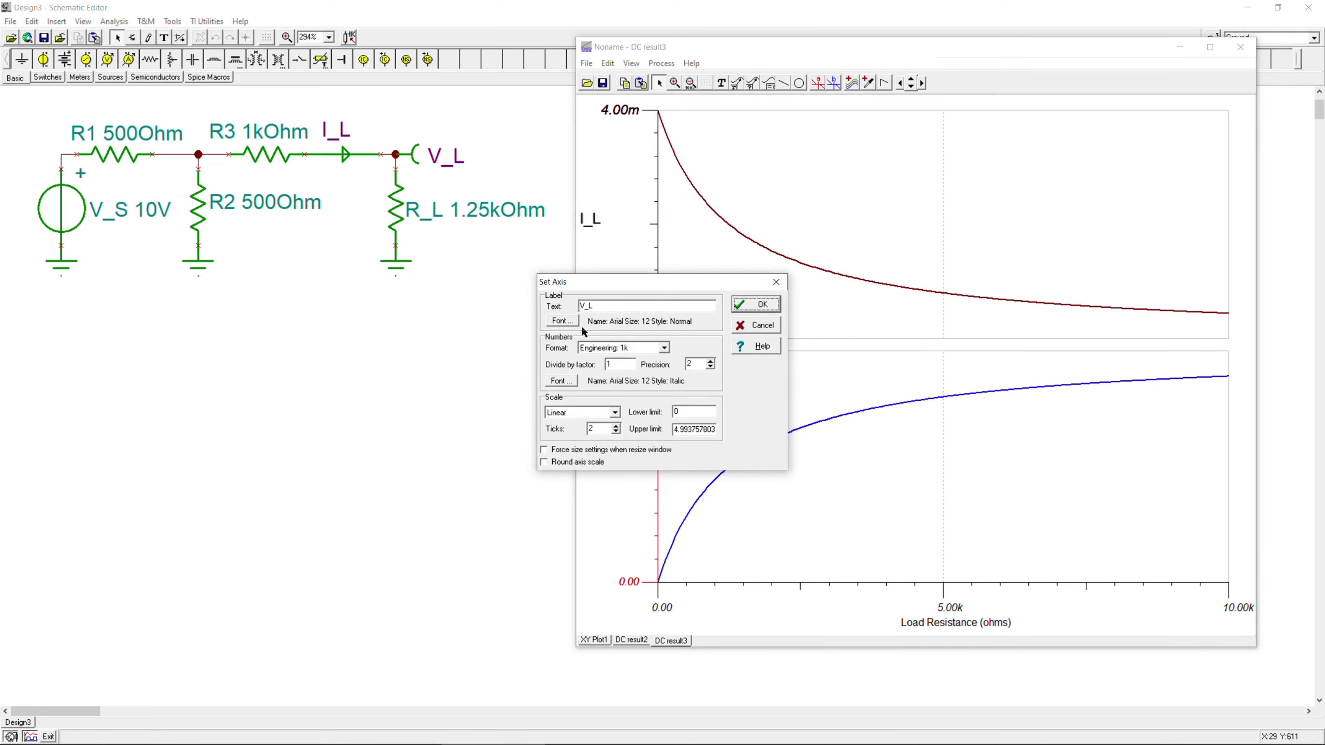
left_click(557, 307)
left_click(717, 243)
left_click(768, 214)
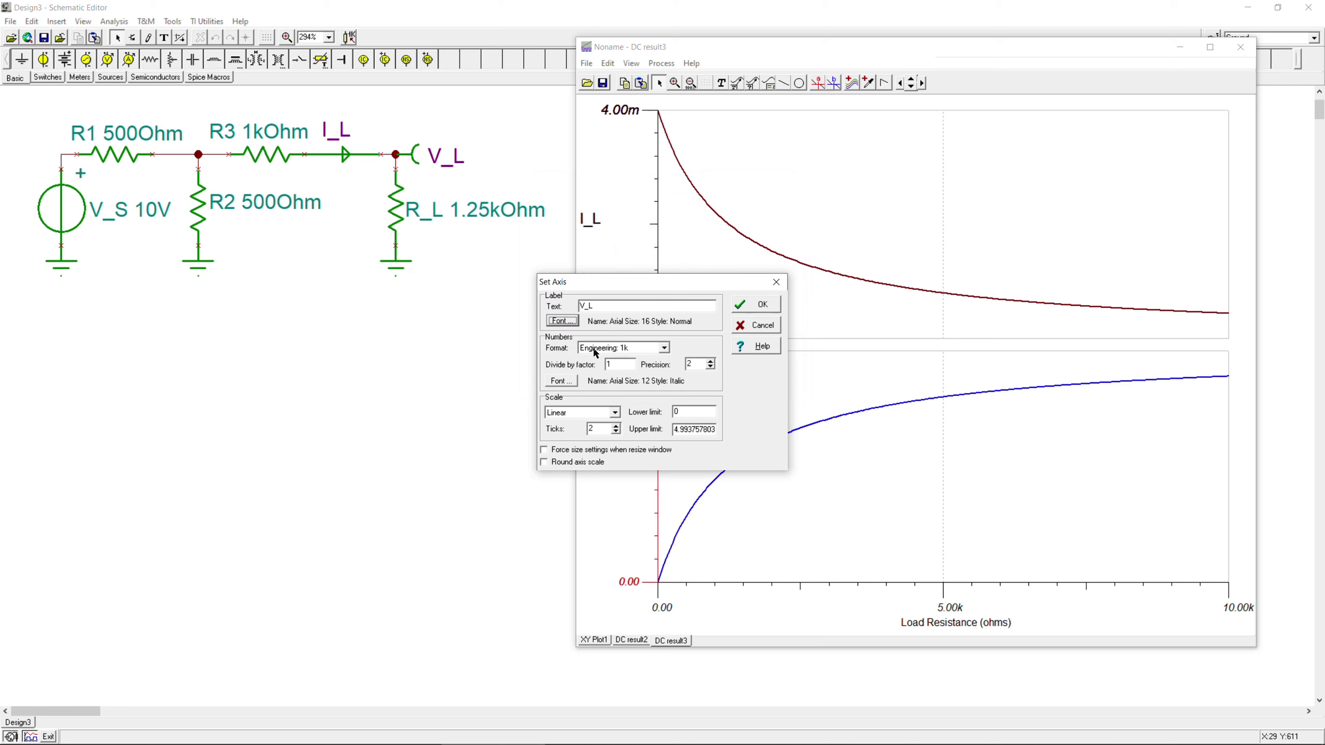
left_click(561, 379)
left_click(718, 242)
left_click(754, 215)
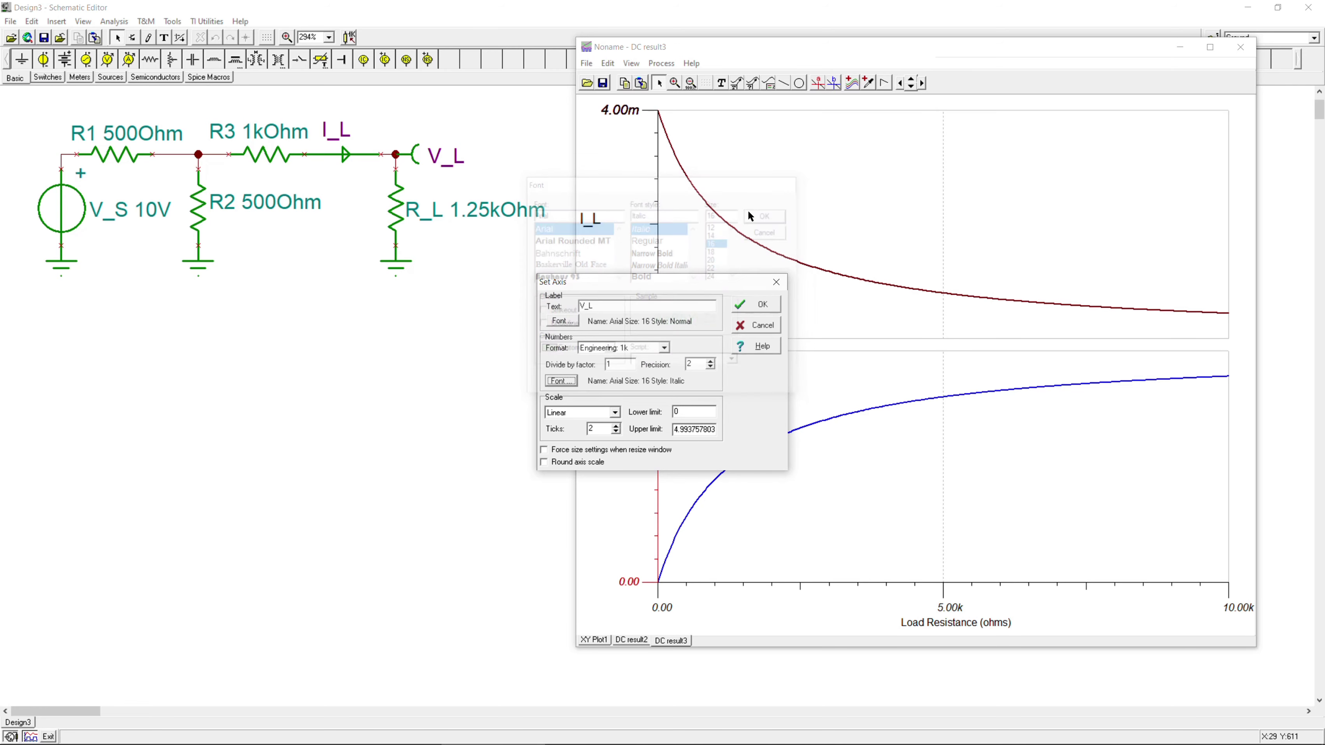
left_click(750, 301)
- Set the upper limit of the Load Resistance axis to 100k
double_click(947, 605)
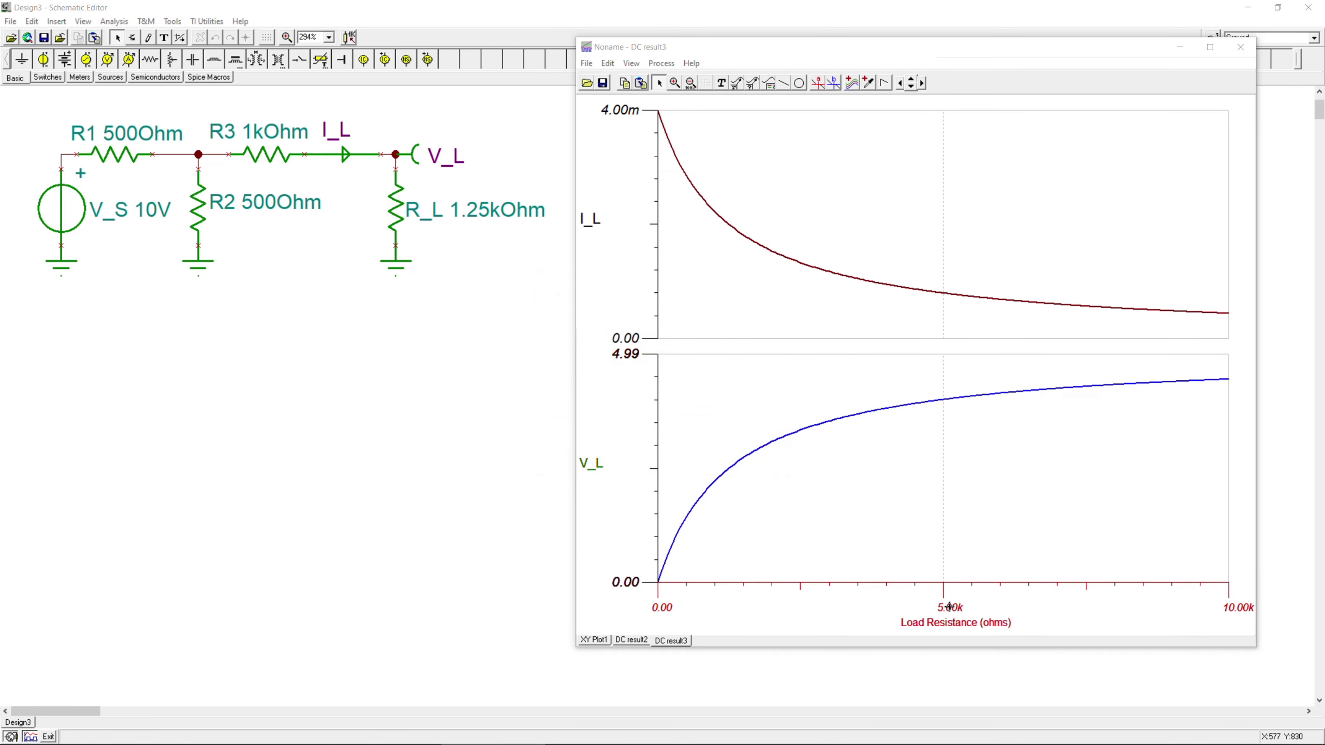
double_click(683, 429)
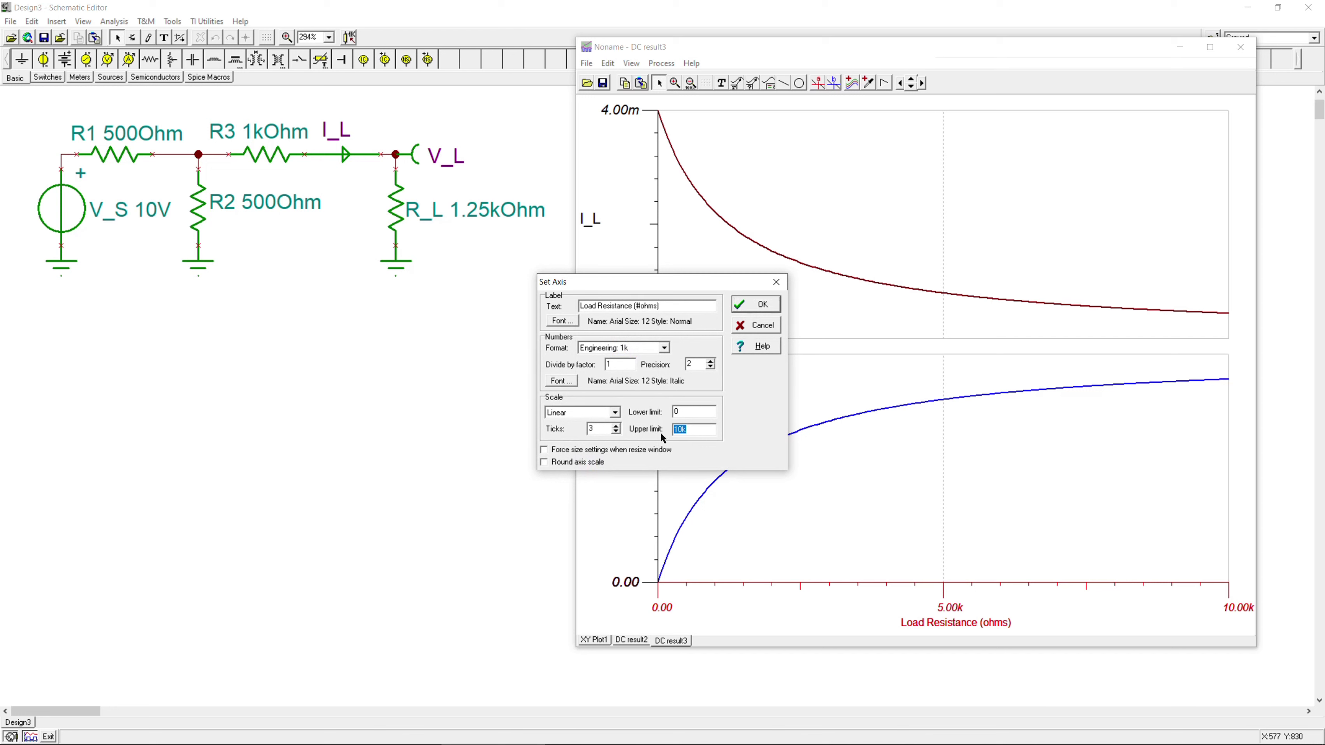
type("10k")
left_click_drag(684, 429, 697, 429)
type("0k")
left_click(746, 307)
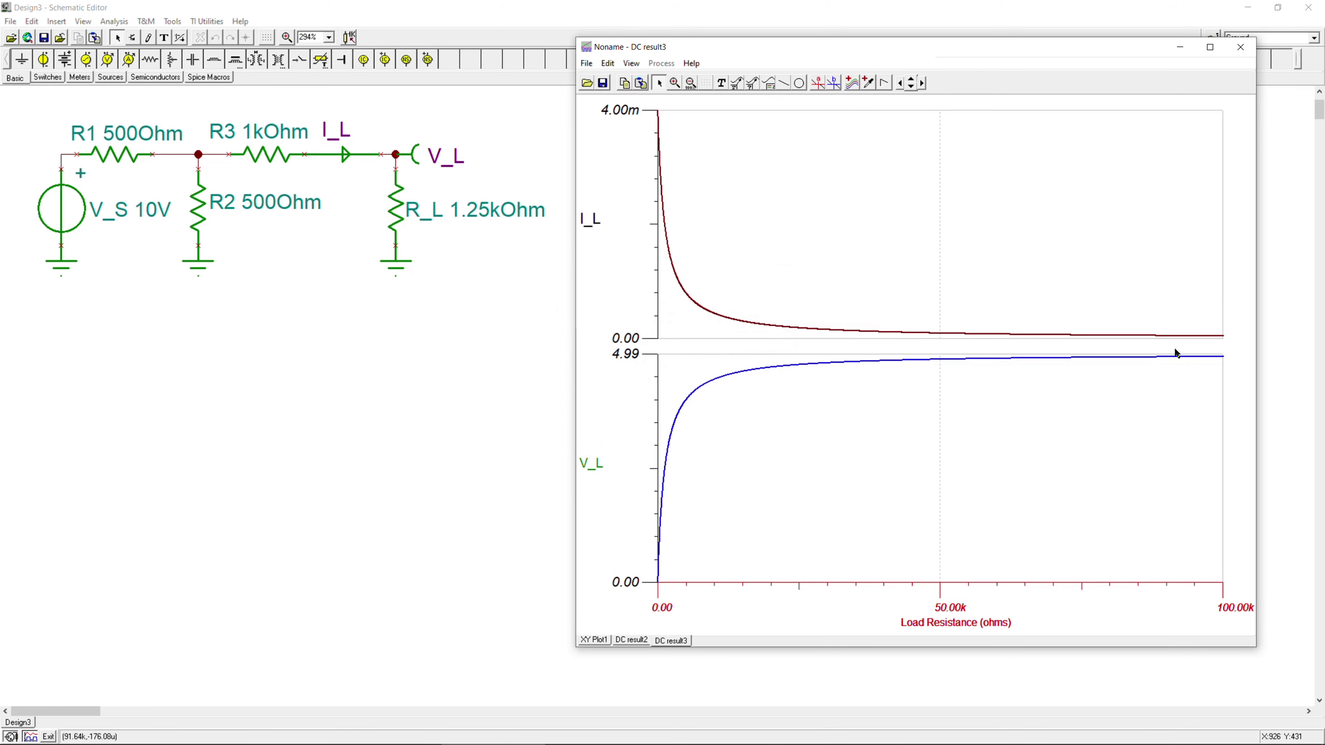
- Place cursor a on the V_L curve and move it to a load resistance of about 99.9k ohms to read the voltage
left_click(816, 88)
left_click(814, 363)
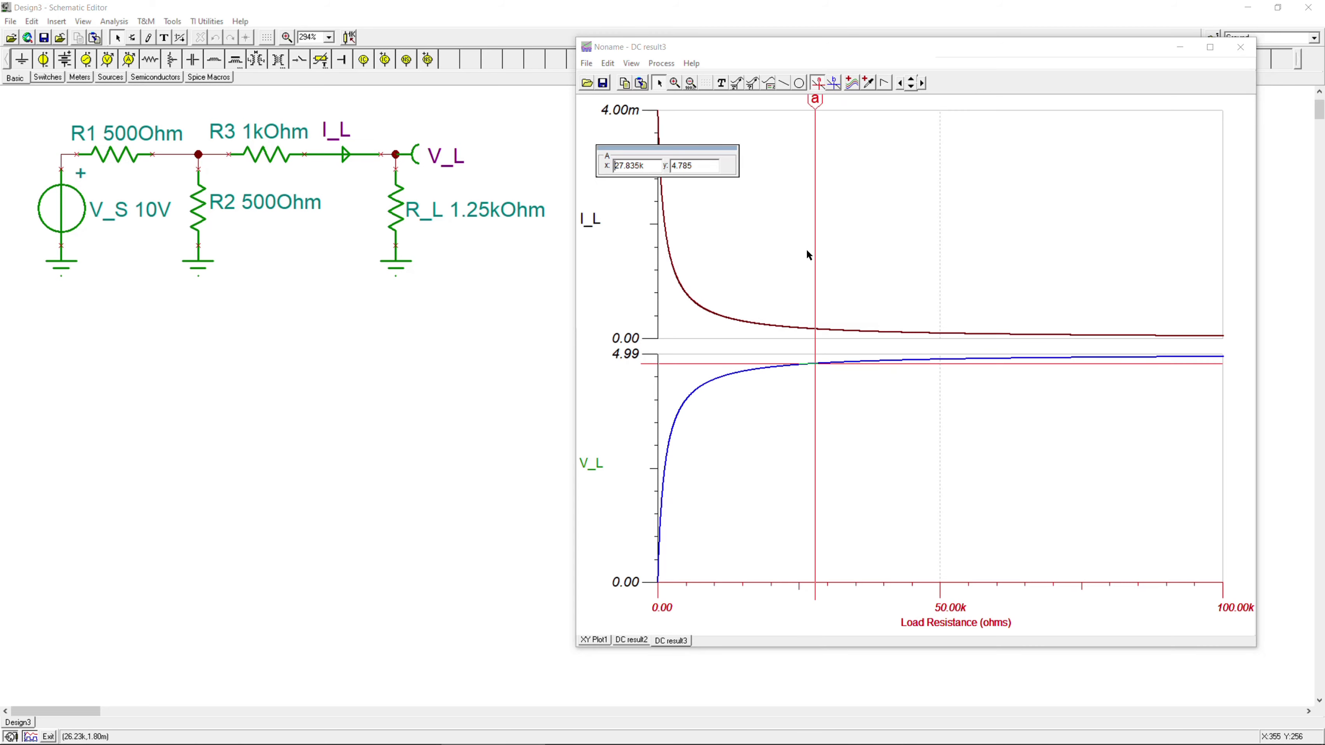
left_click_drag(818, 103, 1222, 107)
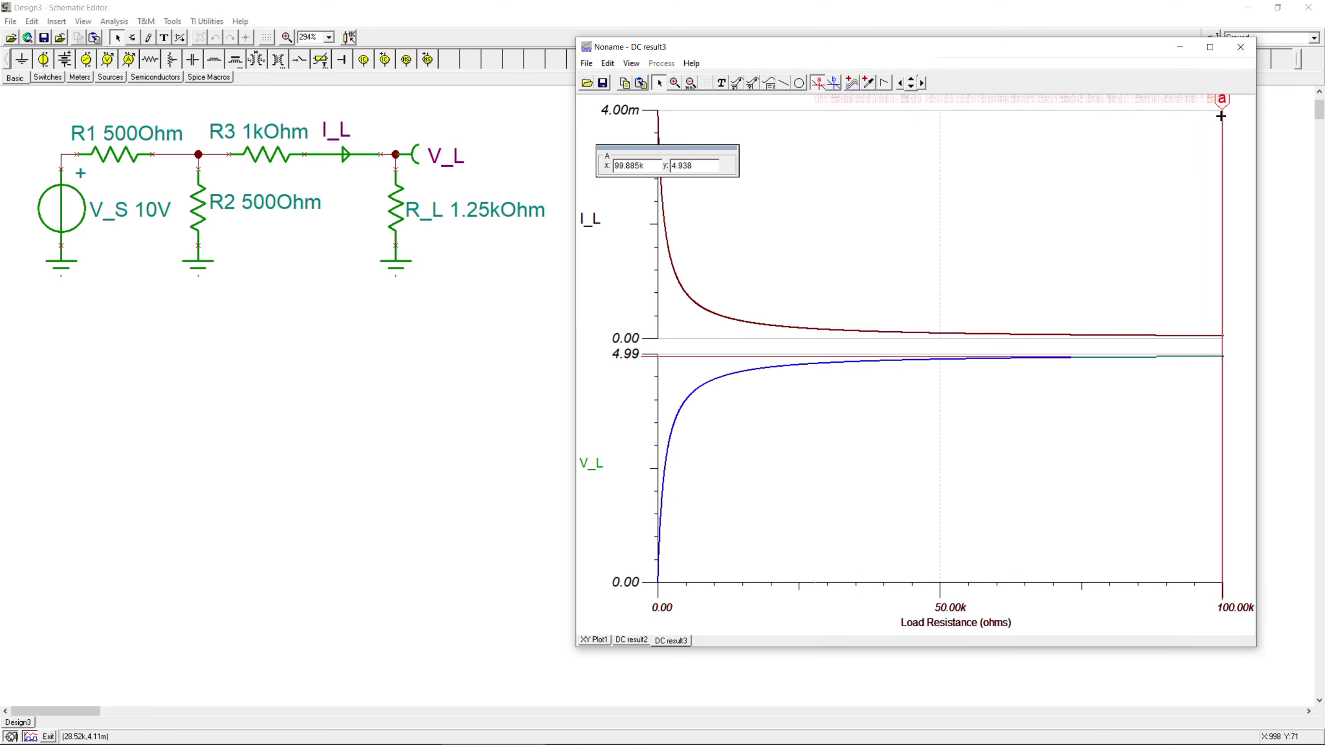
- Read the load resistance and voltage coordinates of cursor a, and remove the cursor from the plot
double_click(642, 163)
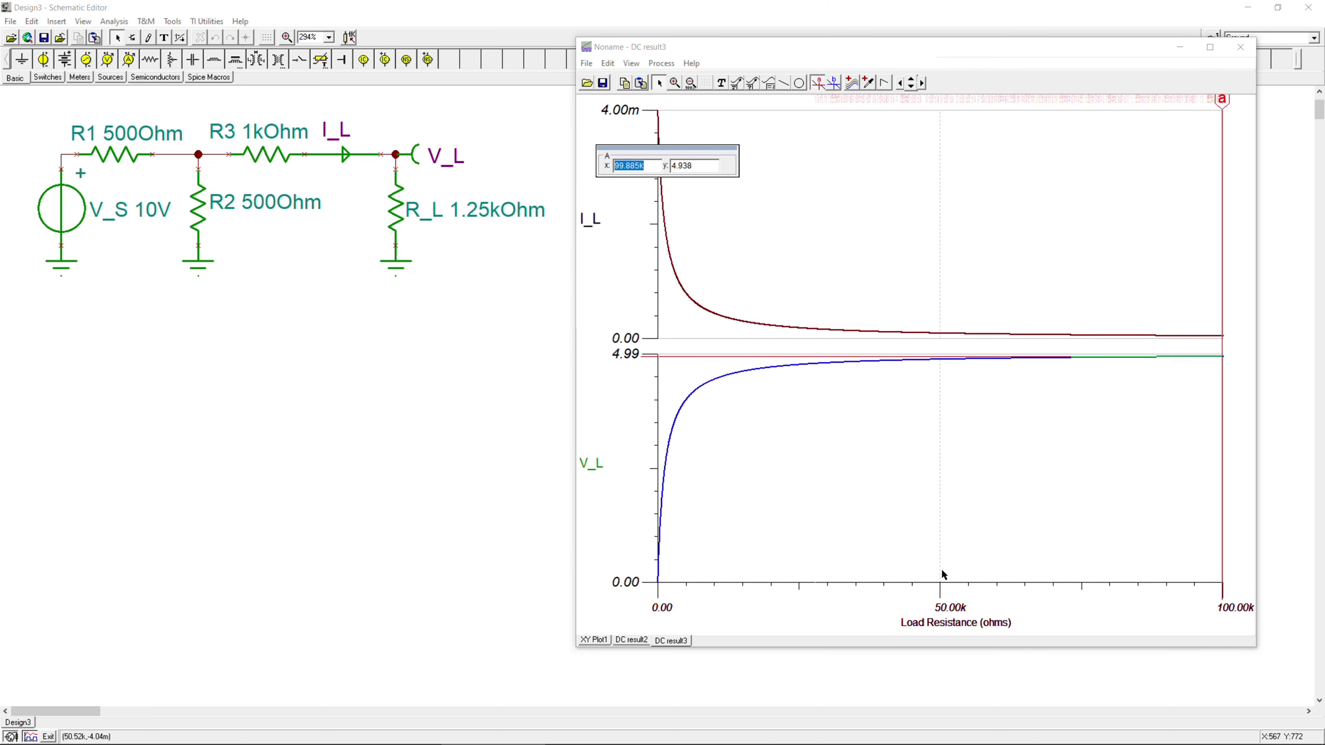
key("Tab")
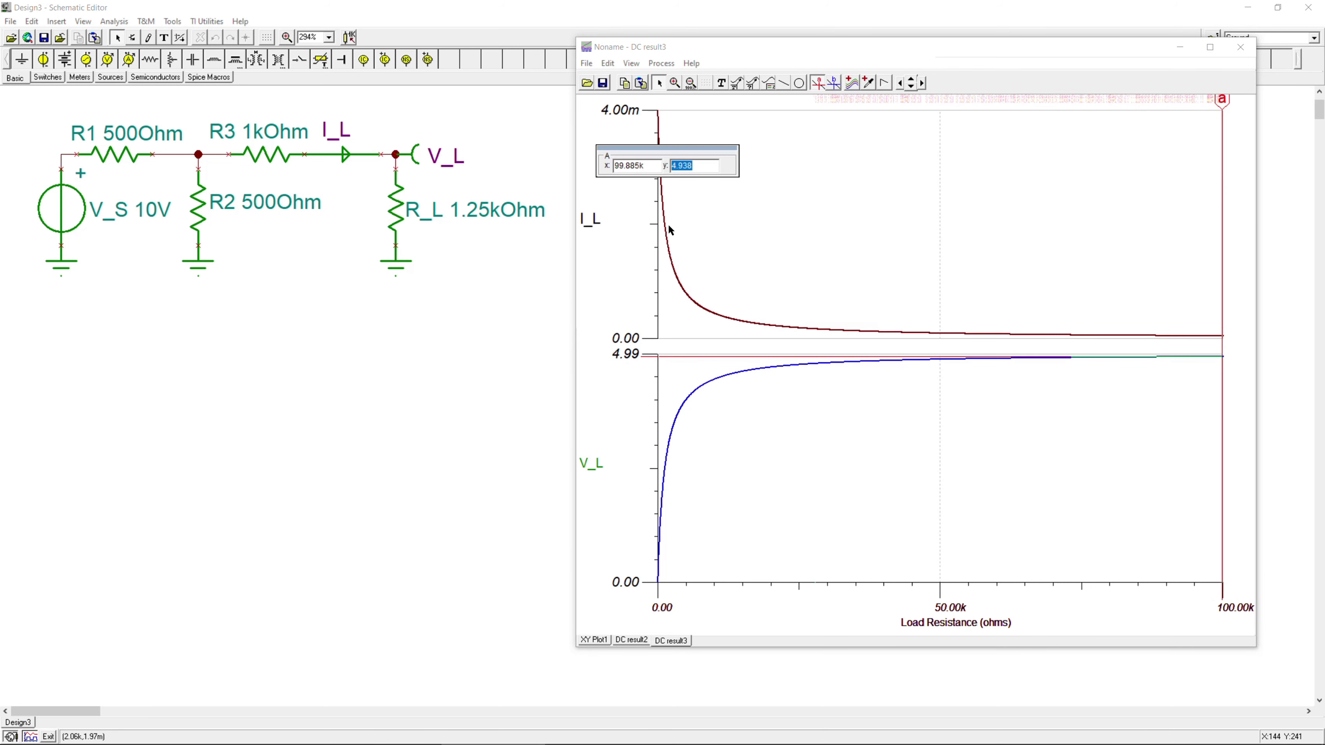
left_click(686, 166)
left_click(817, 84)
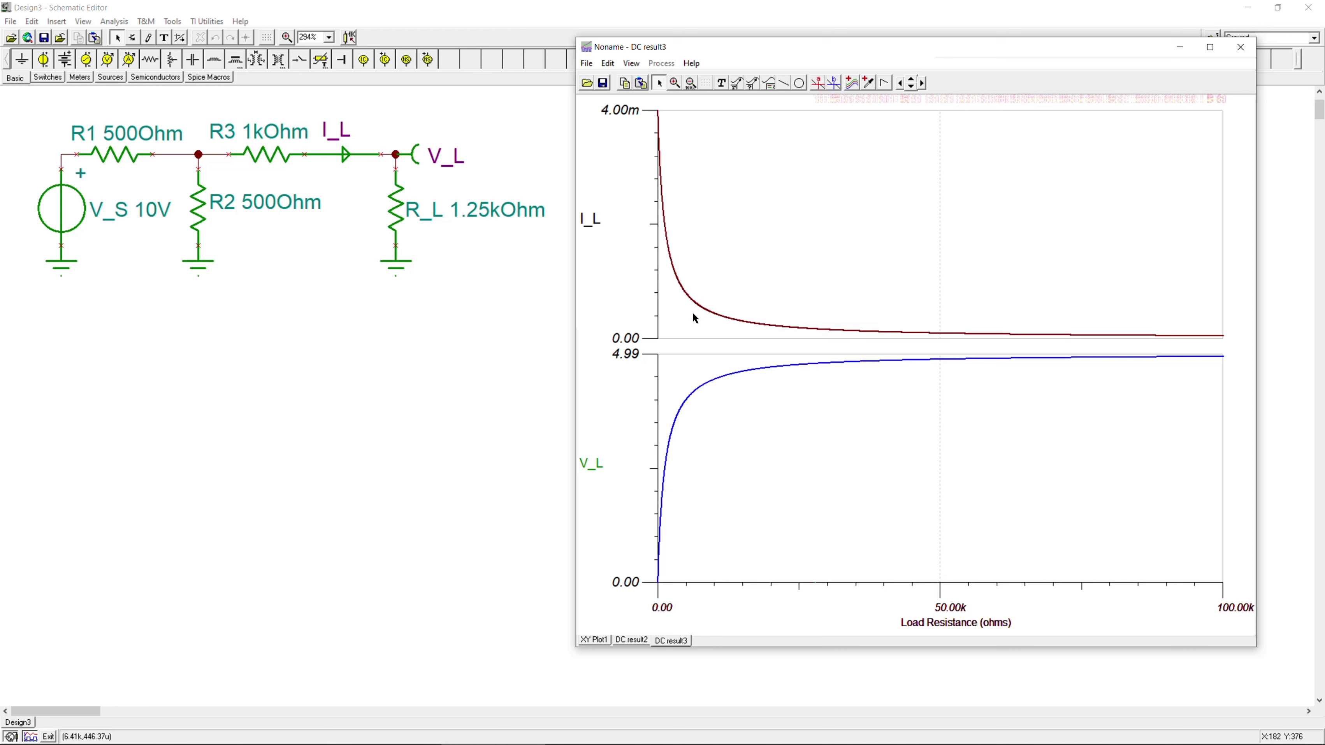
left_click(677, 429)
left_click(664, 356)
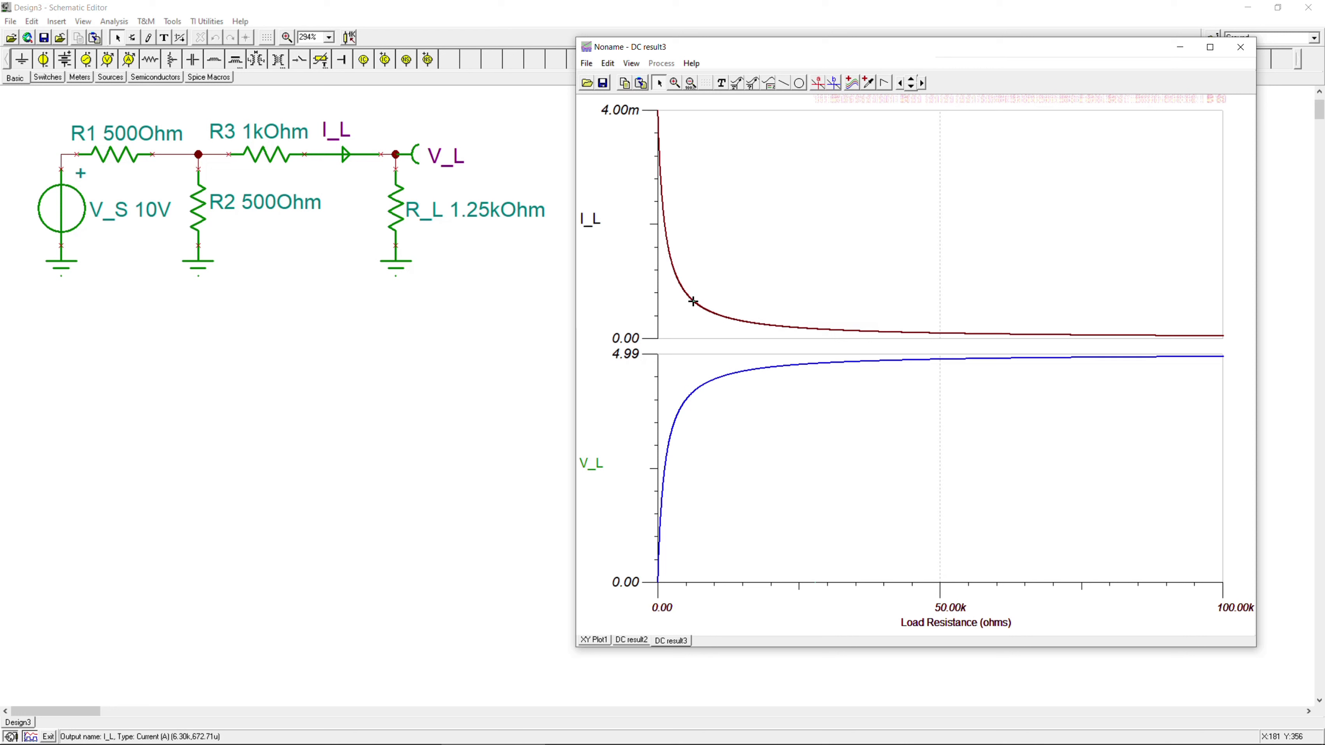
left_click(636, 64)
left_click(636, 64)
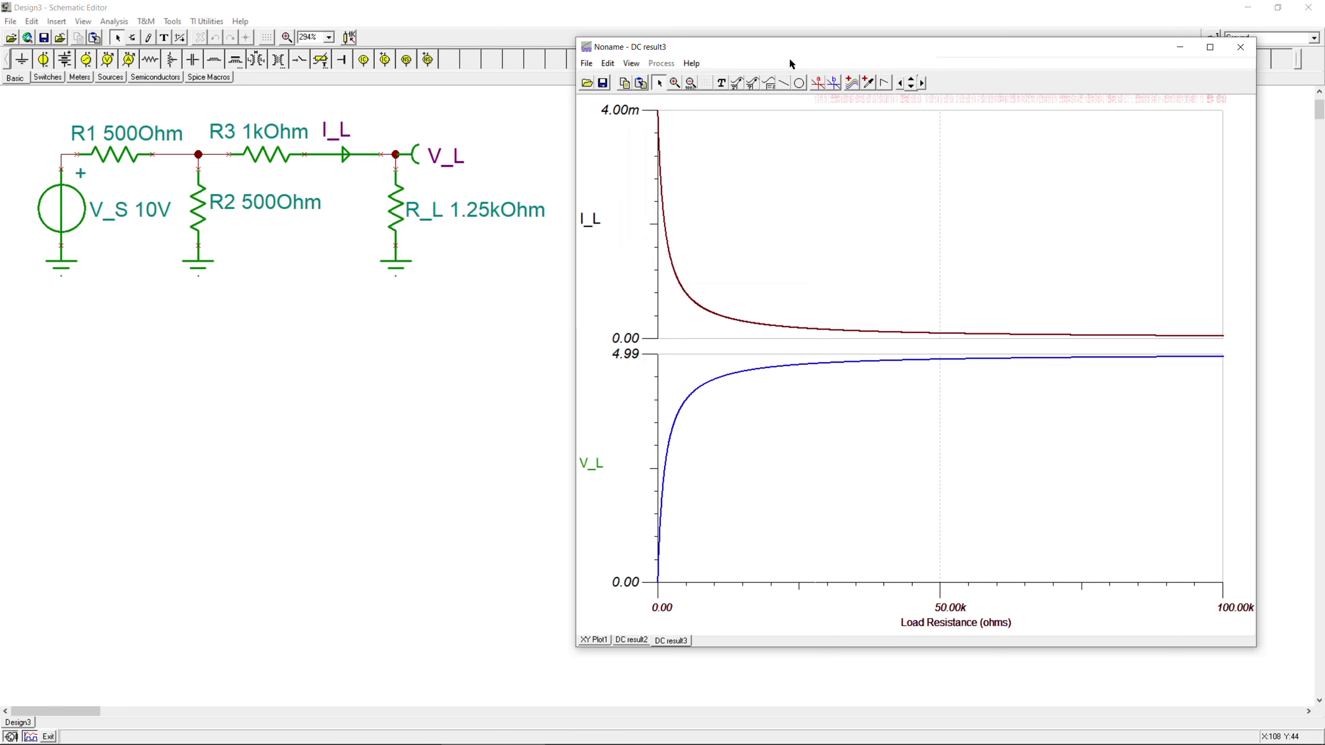
- In the expanded post-processor, build the user-defined curve expression I_L(x)*V_L(x) from the available curves and the multiplication function
left_click(852, 83)
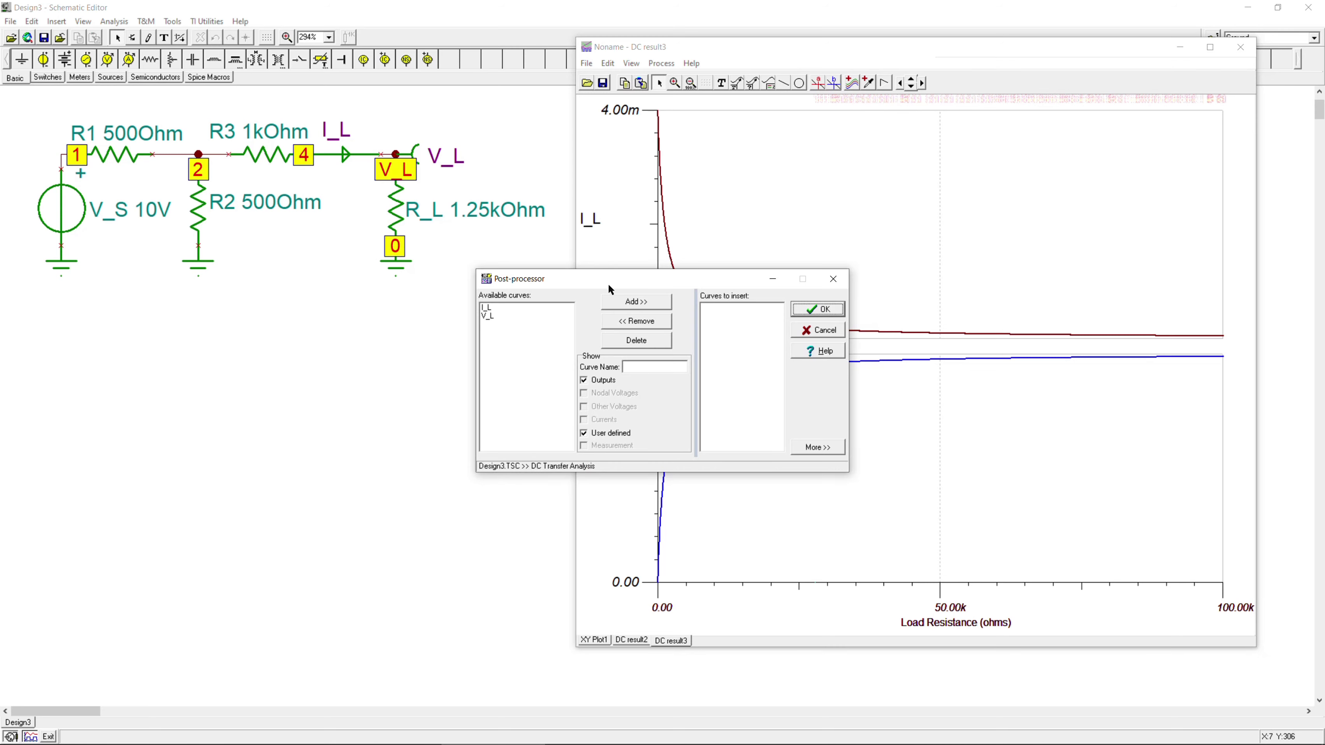
left_click_drag(610, 289, 266, 322)
left_click(466, 473)
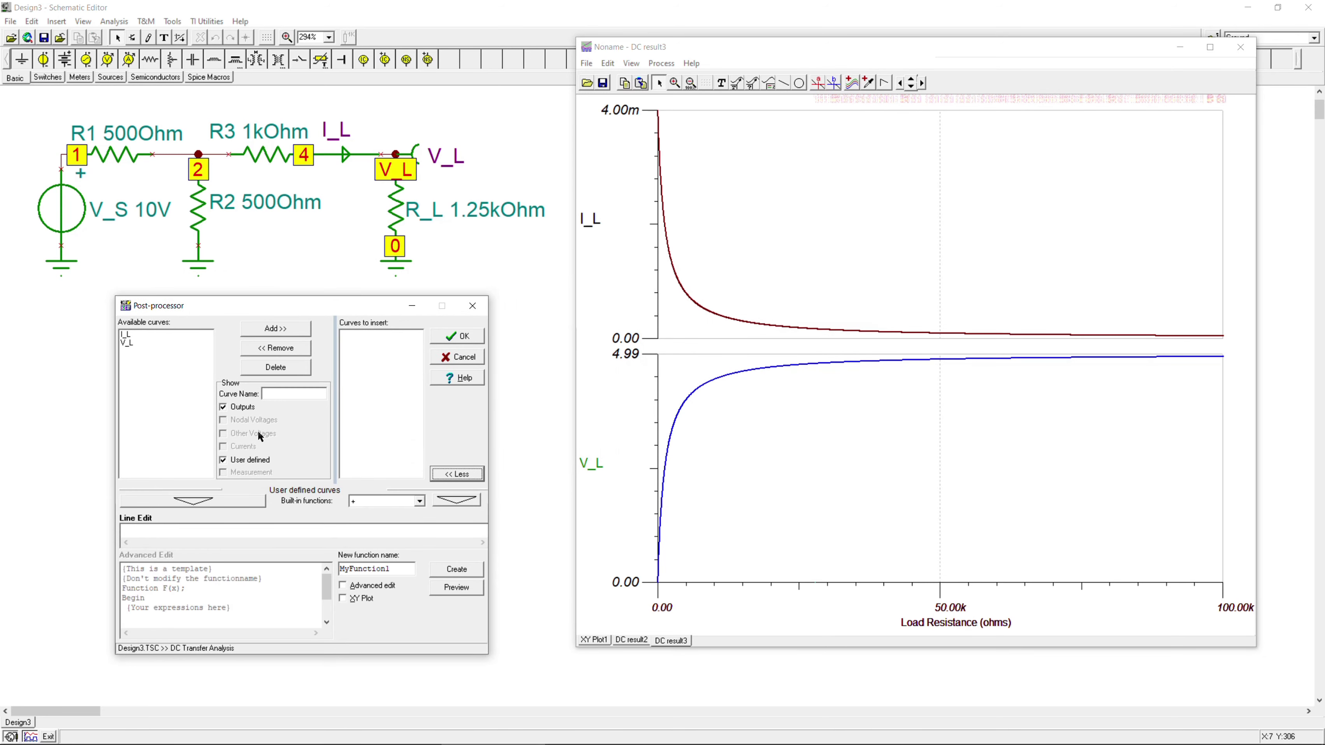
left_click(141, 335)
left_click(141, 342)
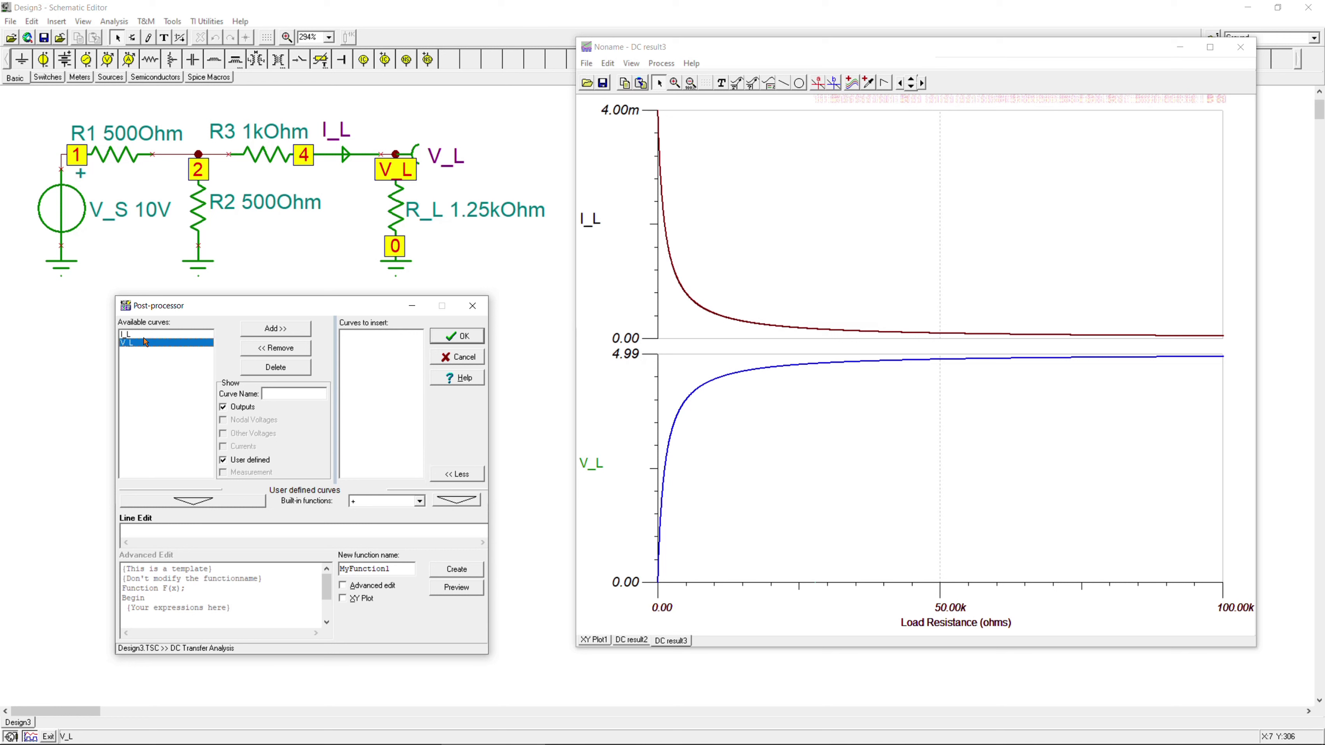
left_click(150, 335)
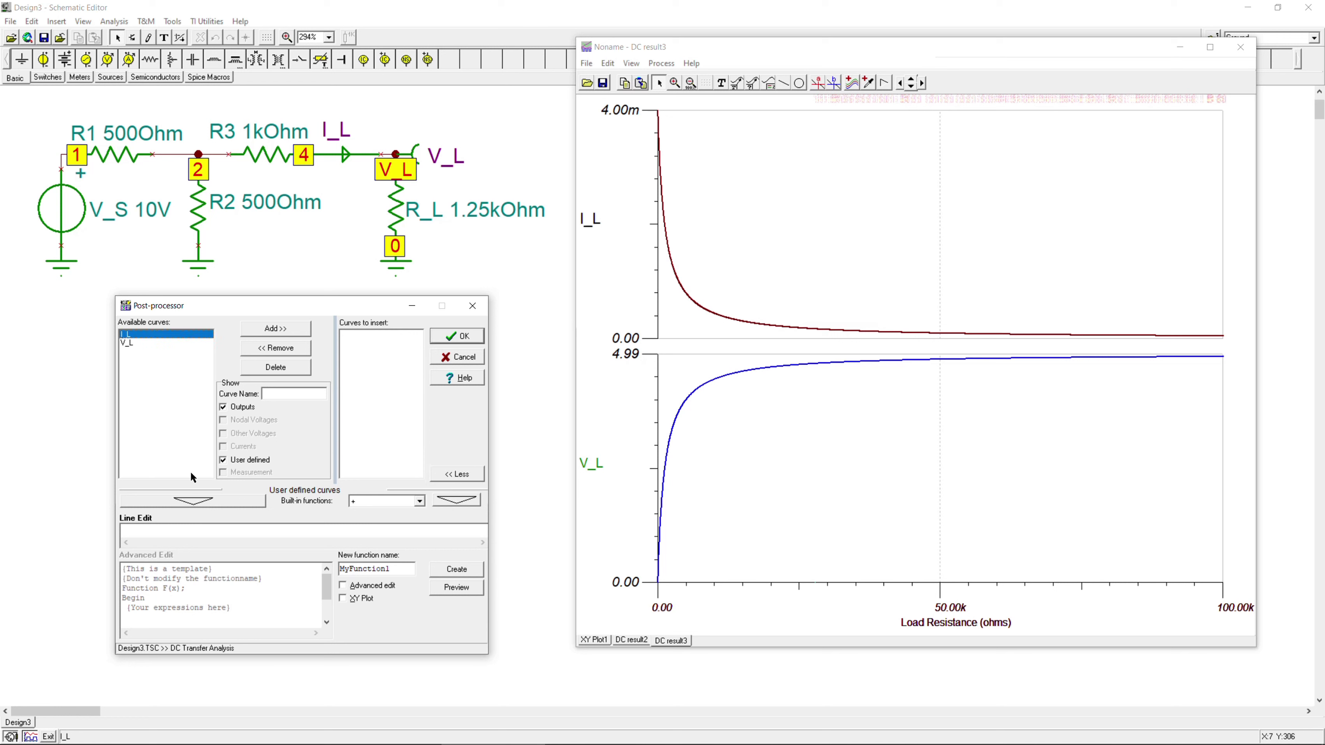
left_click(197, 500)
left_click(355, 501)
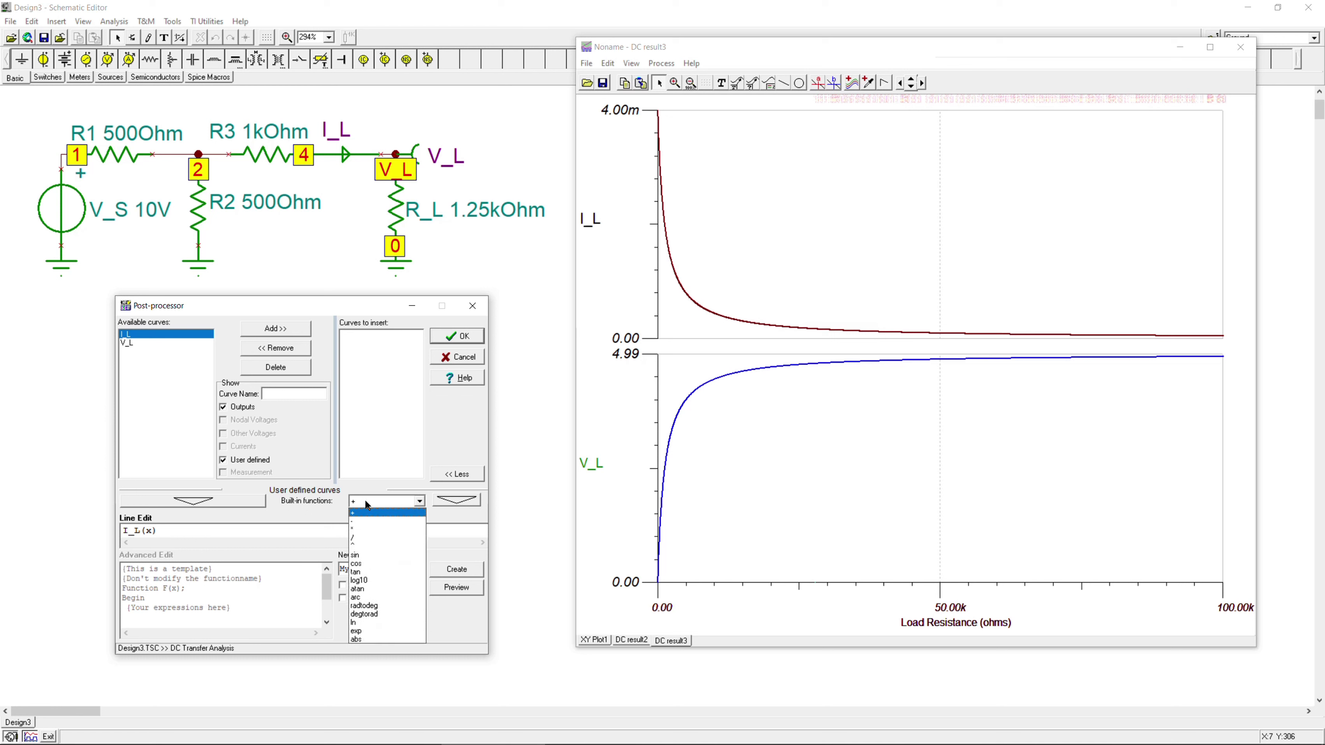
left_click(354, 531)
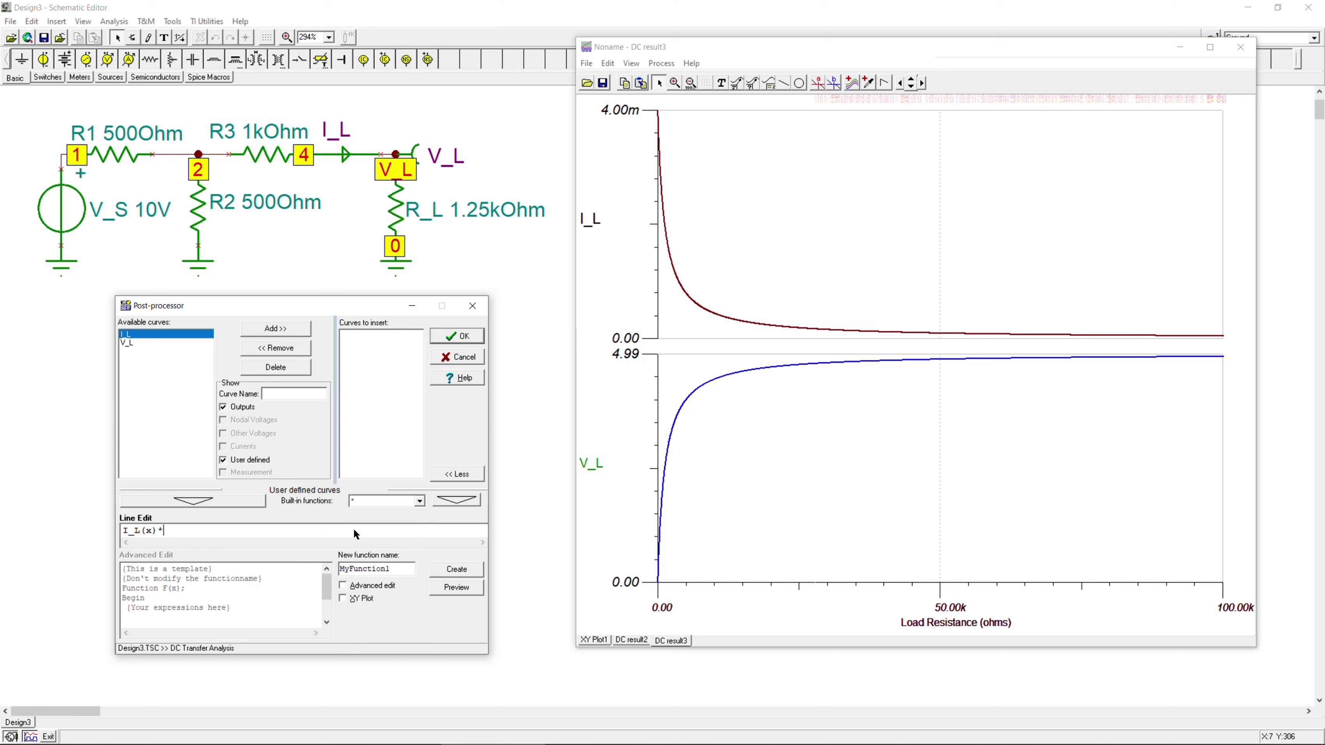
left_click(159, 343)
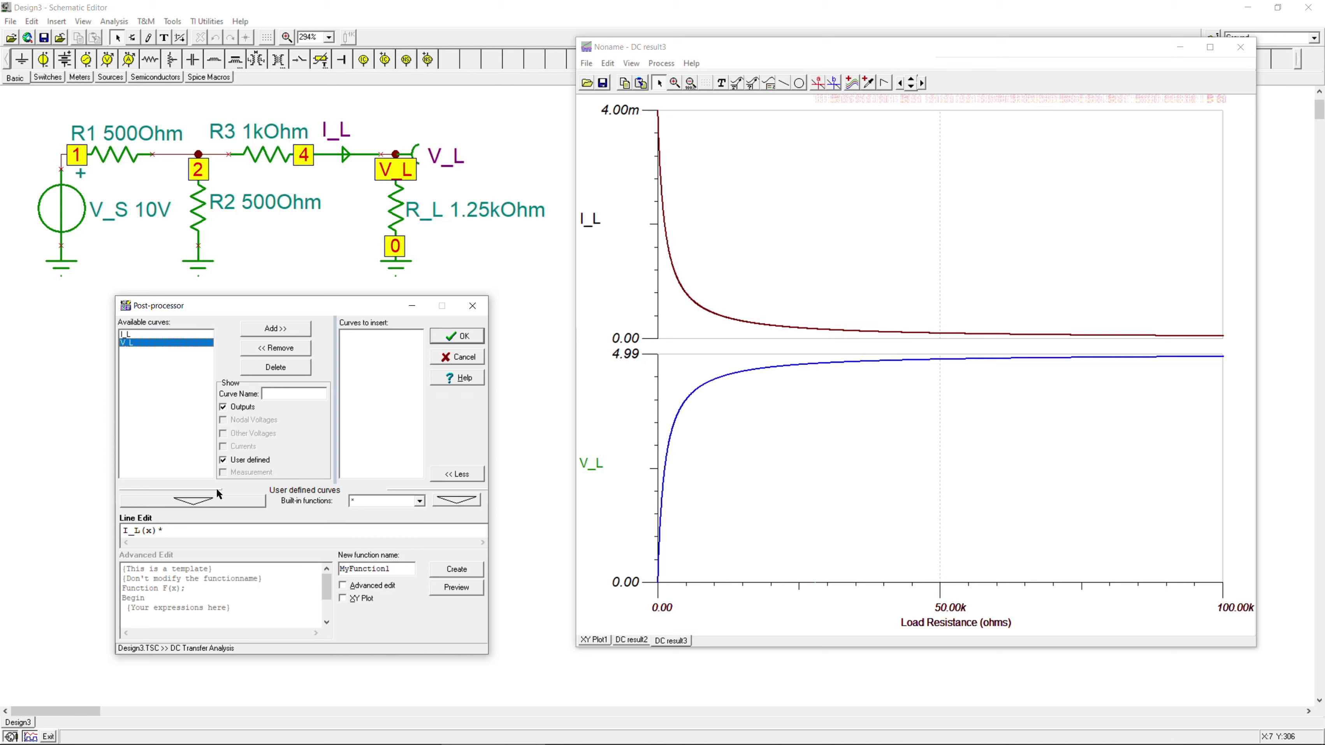
left_click(221, 501)
- Name the new function Load_Power, create it, and insert its curve into the results plot
double_click(400, 564)
type("Load_Power")
left_click(450, 570)
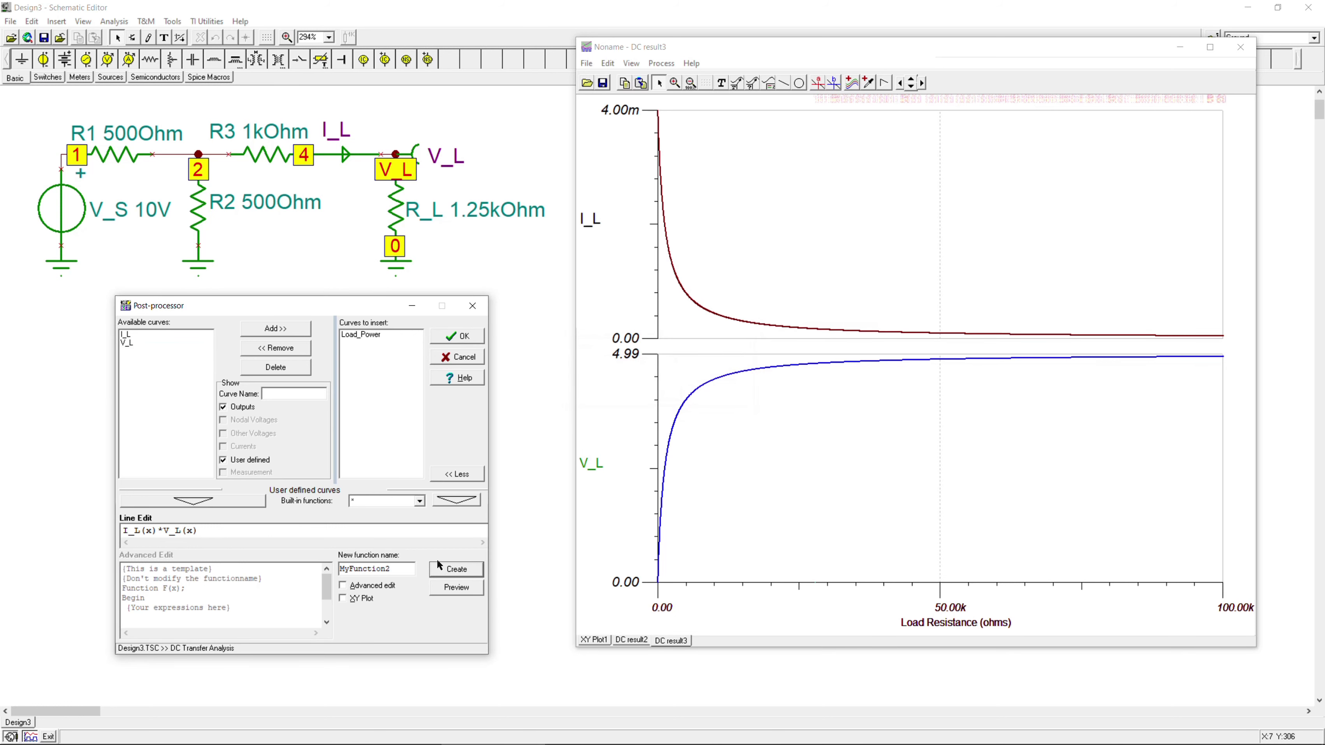
left_click(450, 338)
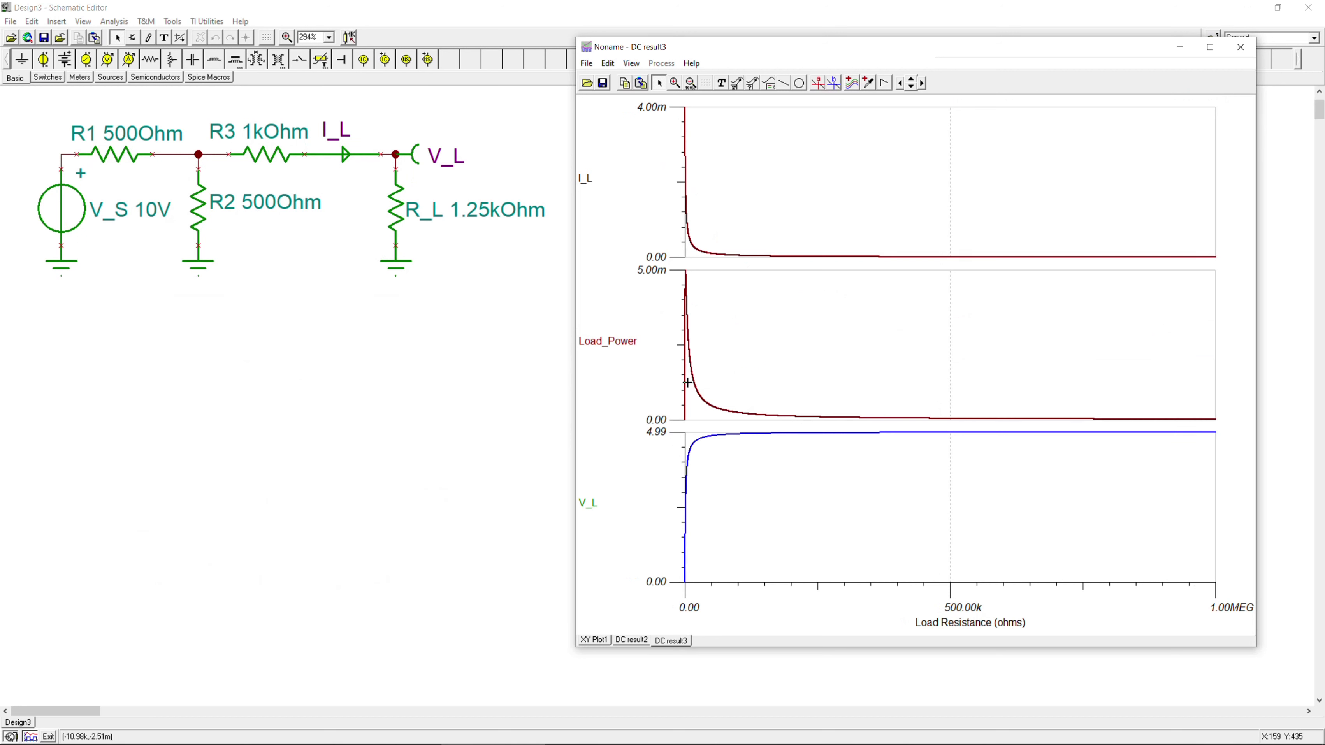
- Set the upper limit of the Load Resistance axis to 10k
double_click(958, 609)
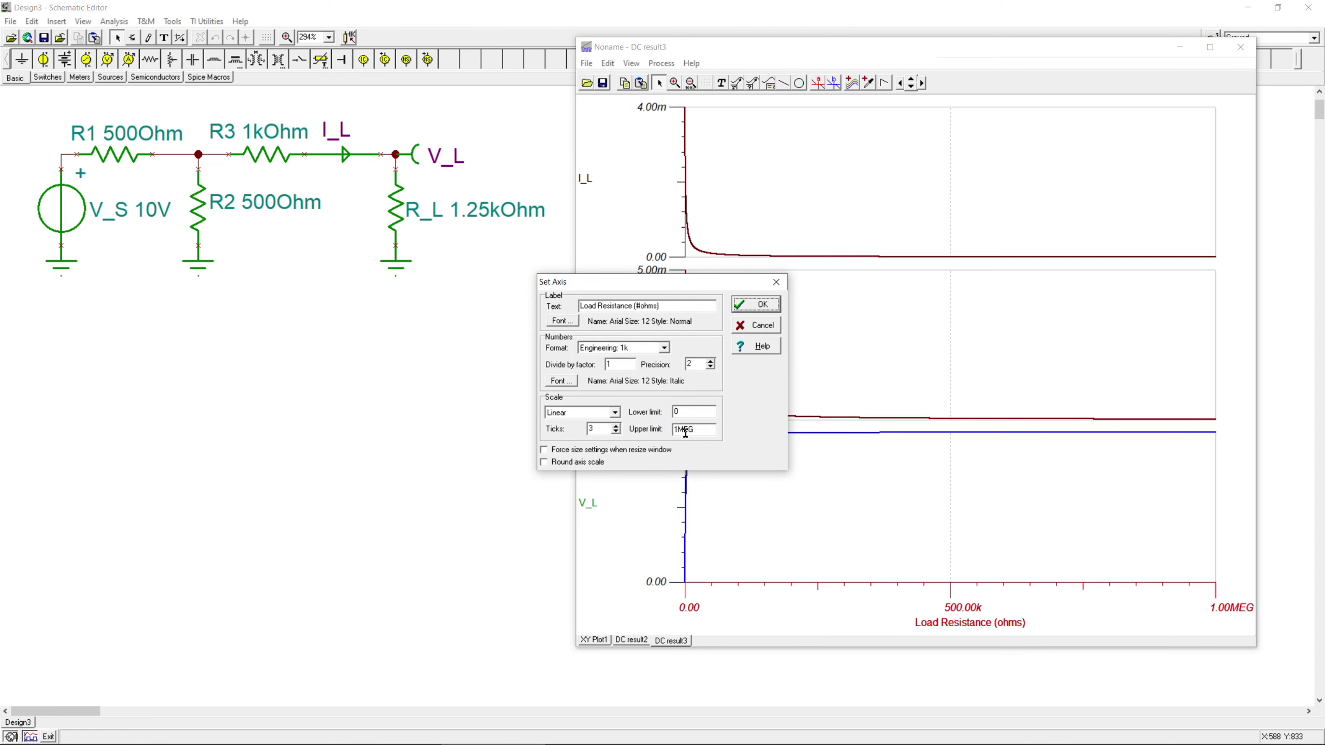
left_click_drag(687, 429, 633, 452)
left_click_drag(699, 426, 701, 428)
type("10k")
left_click(756, 306)
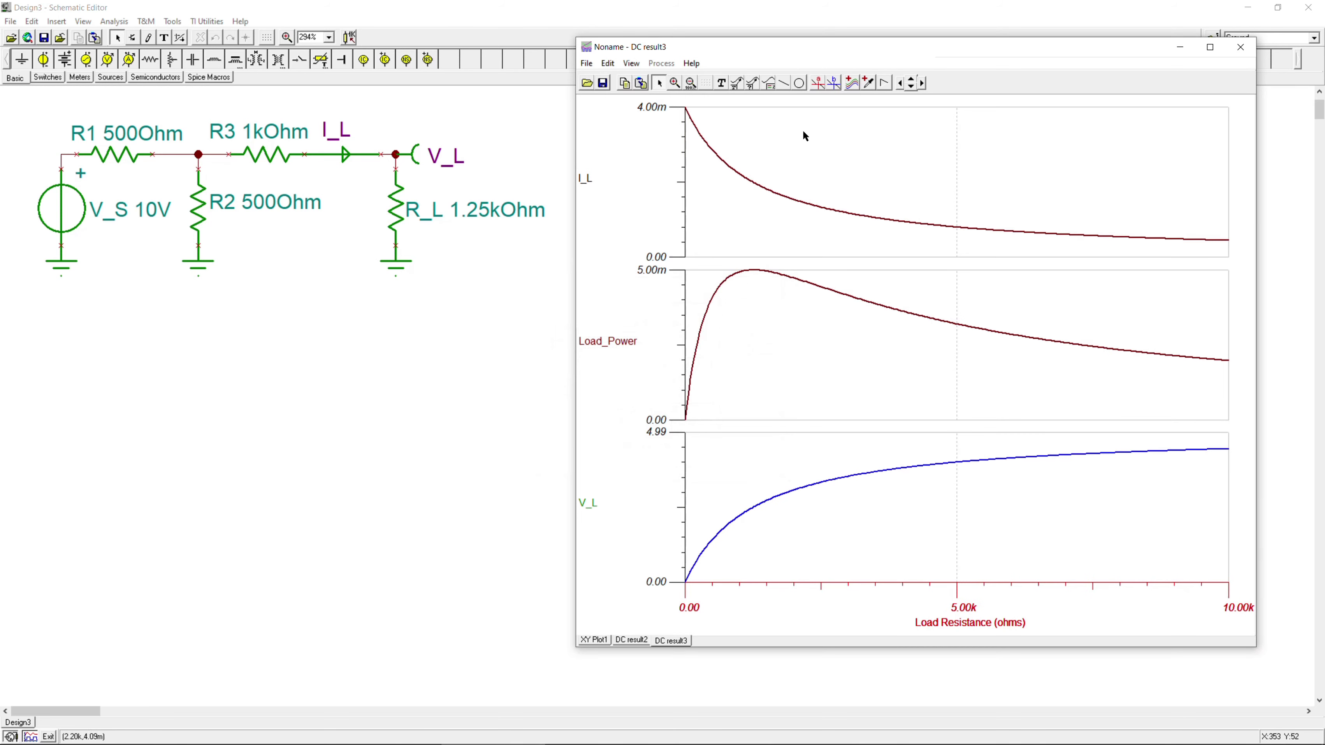
- Change the color of the Load_Power curve to magenta
double_click(736, 273)
left_click(681, 331)
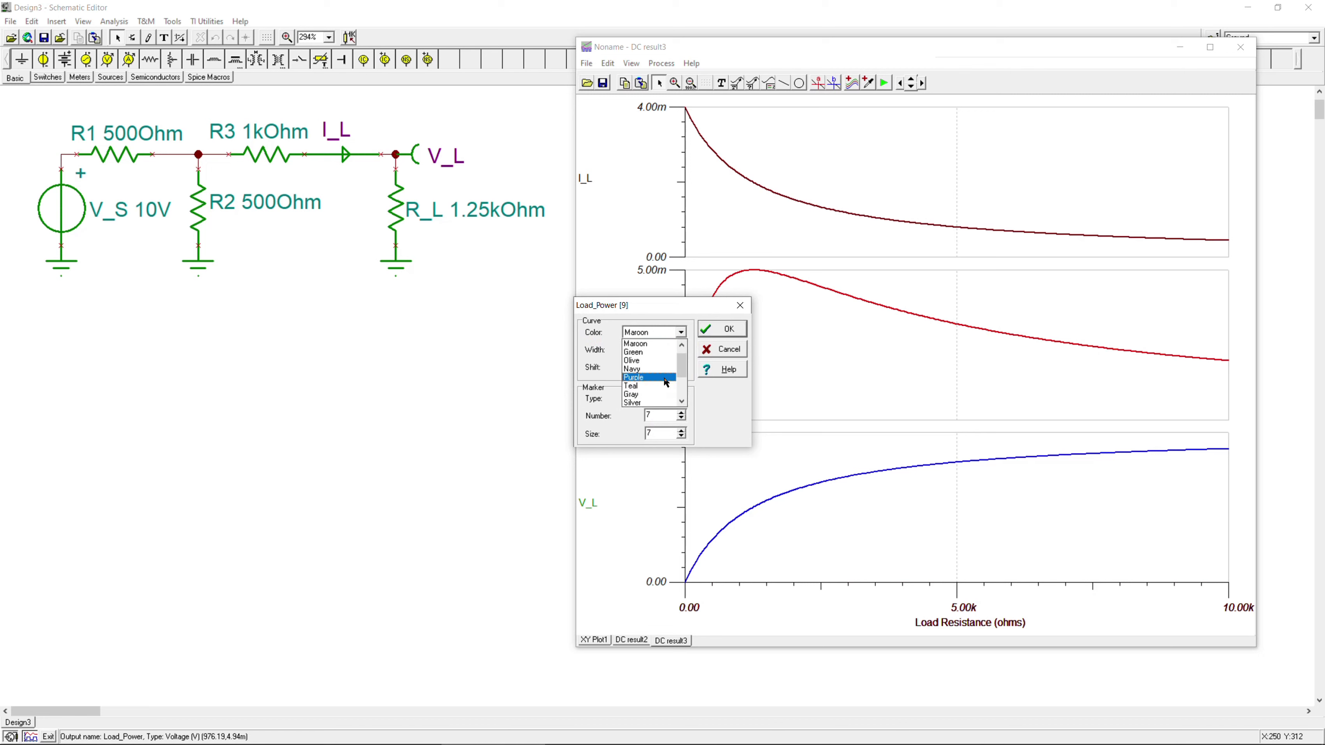
left_click(652, 386)
left_click(737, 330)
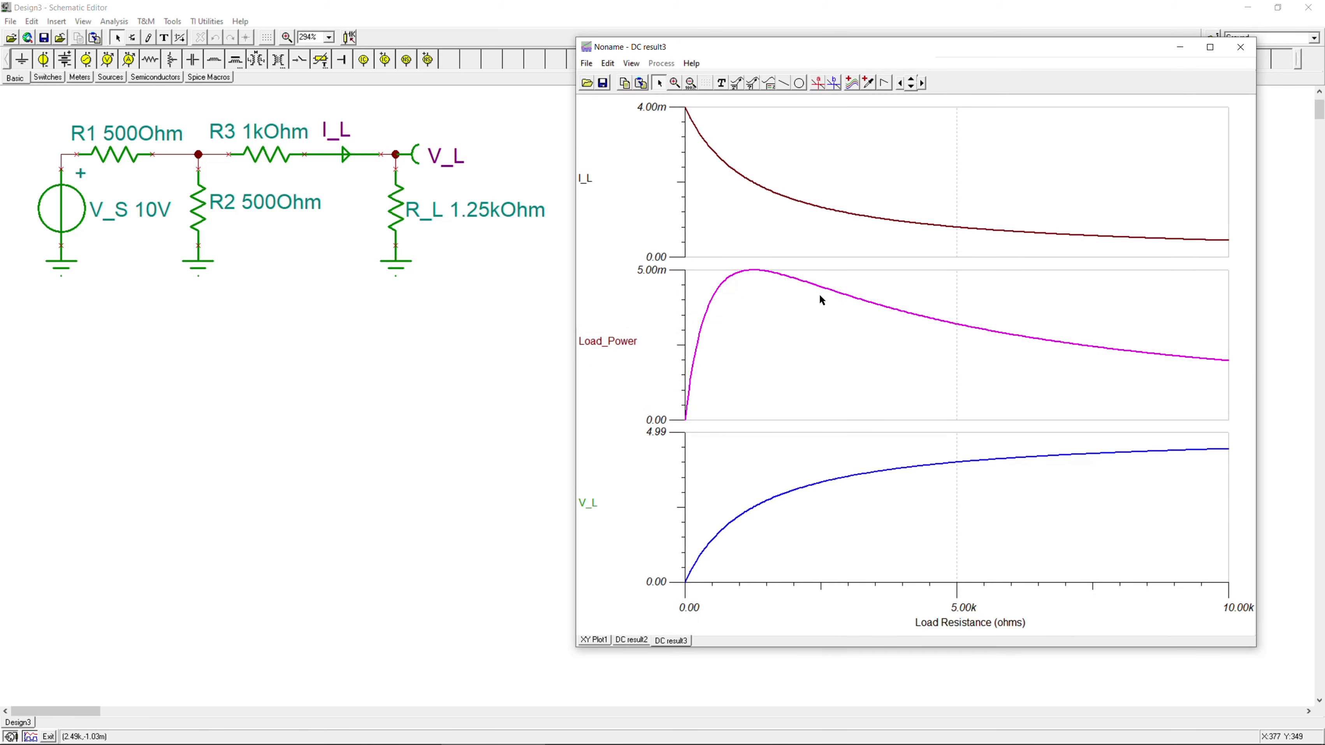
- Place cursor a on the Load_Power curve and make it jump to the curve's maximum
left_click(817, 82)
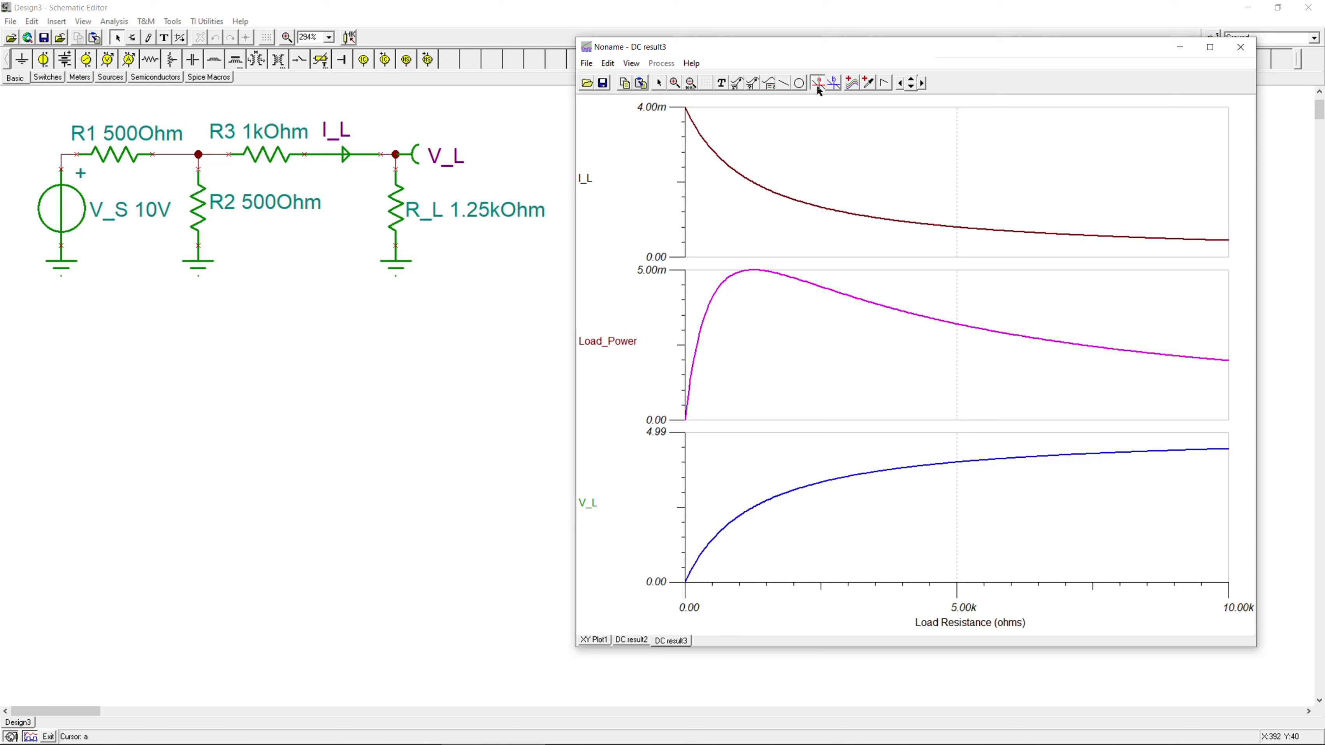
left_click(698, 340)
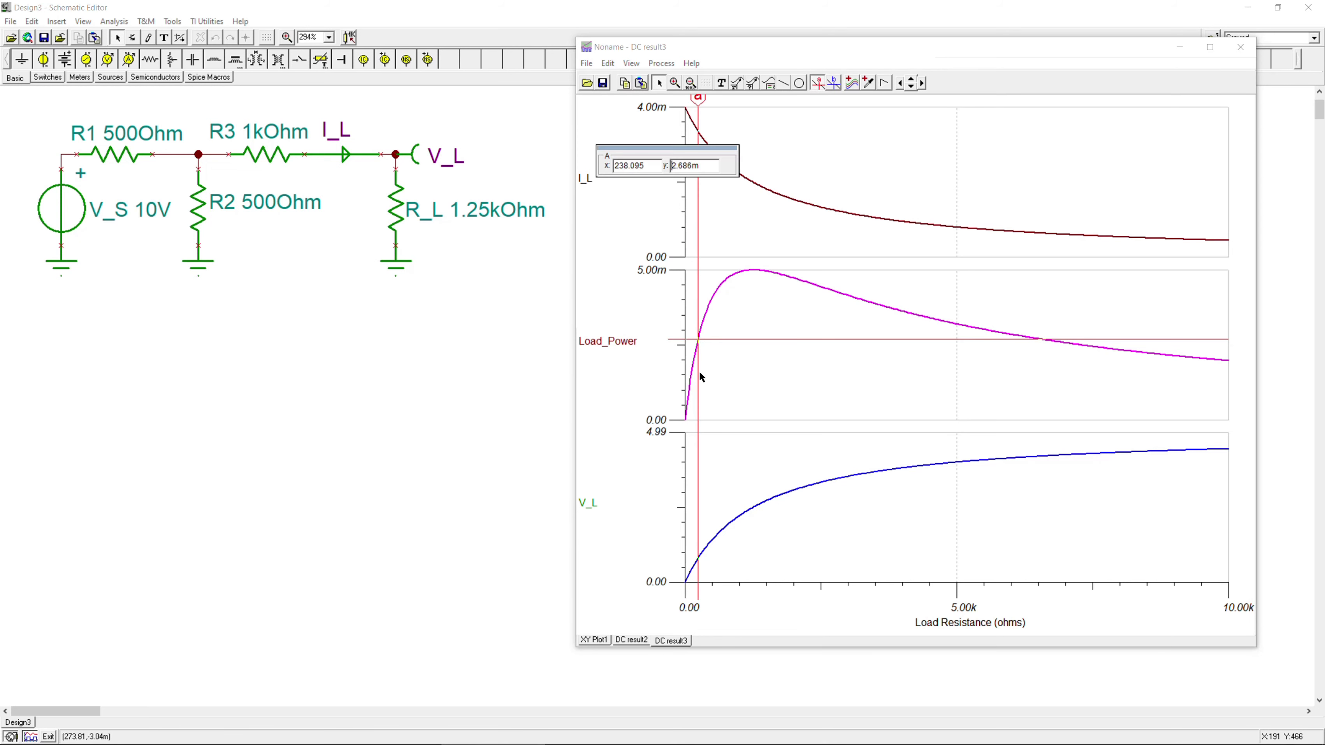
right_click(698, 99)
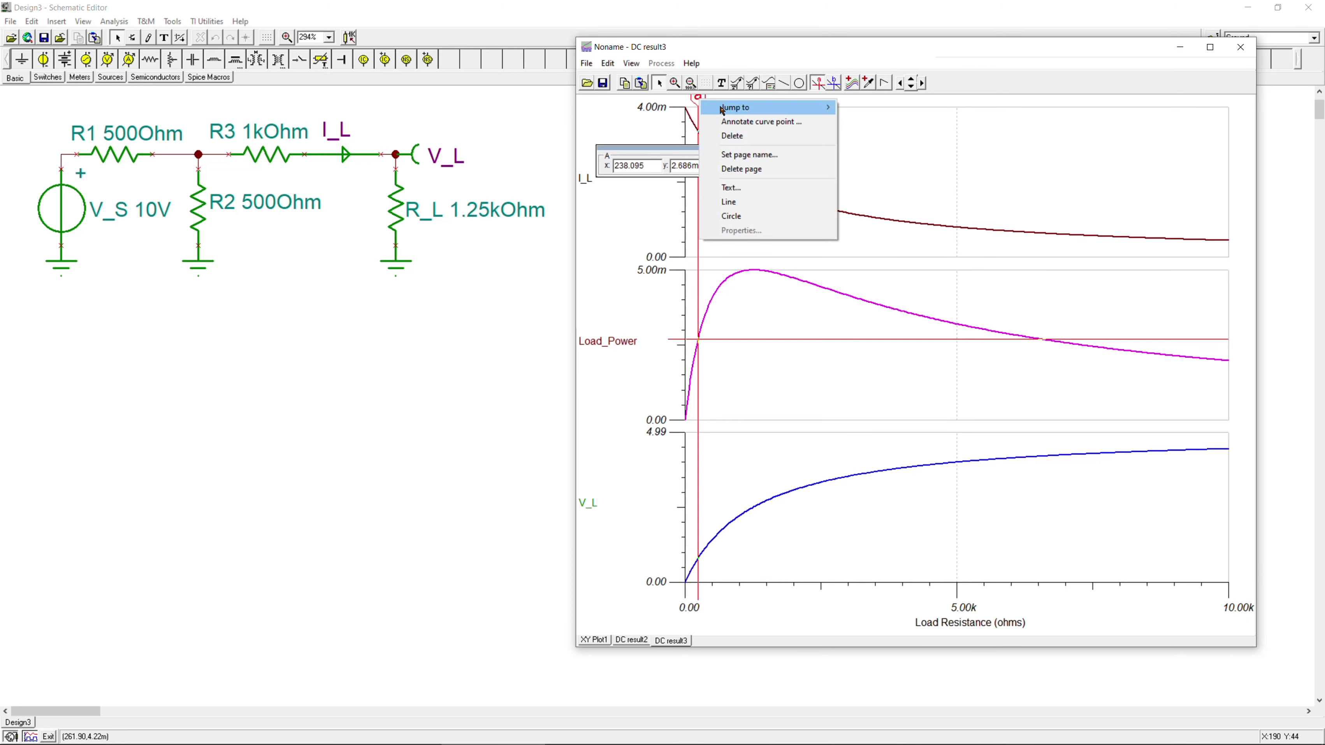
mouse_move(756, 107)
left_click(865, 108)
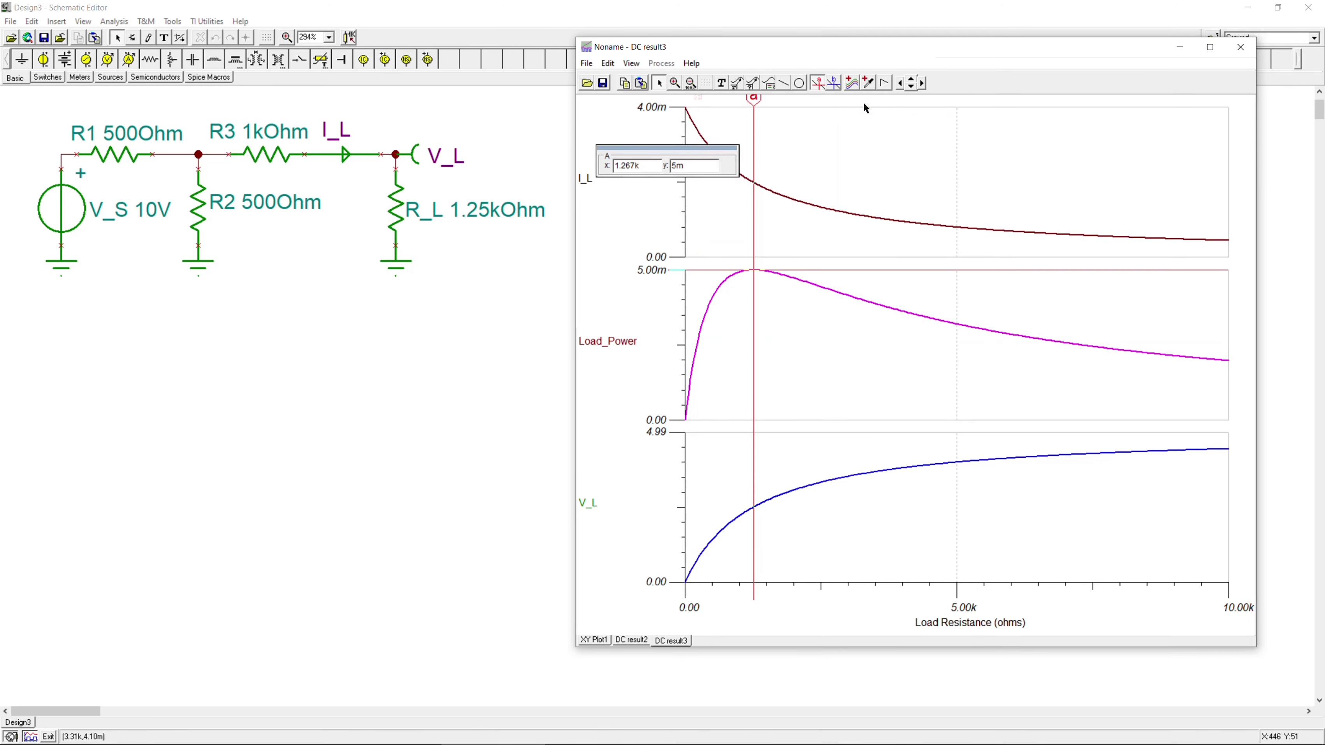
- Move the cursor readout away from the I_L curve, read the maximum-power coordinates, and remove the cursor
left_click_drag(687, 150, 906, 351)
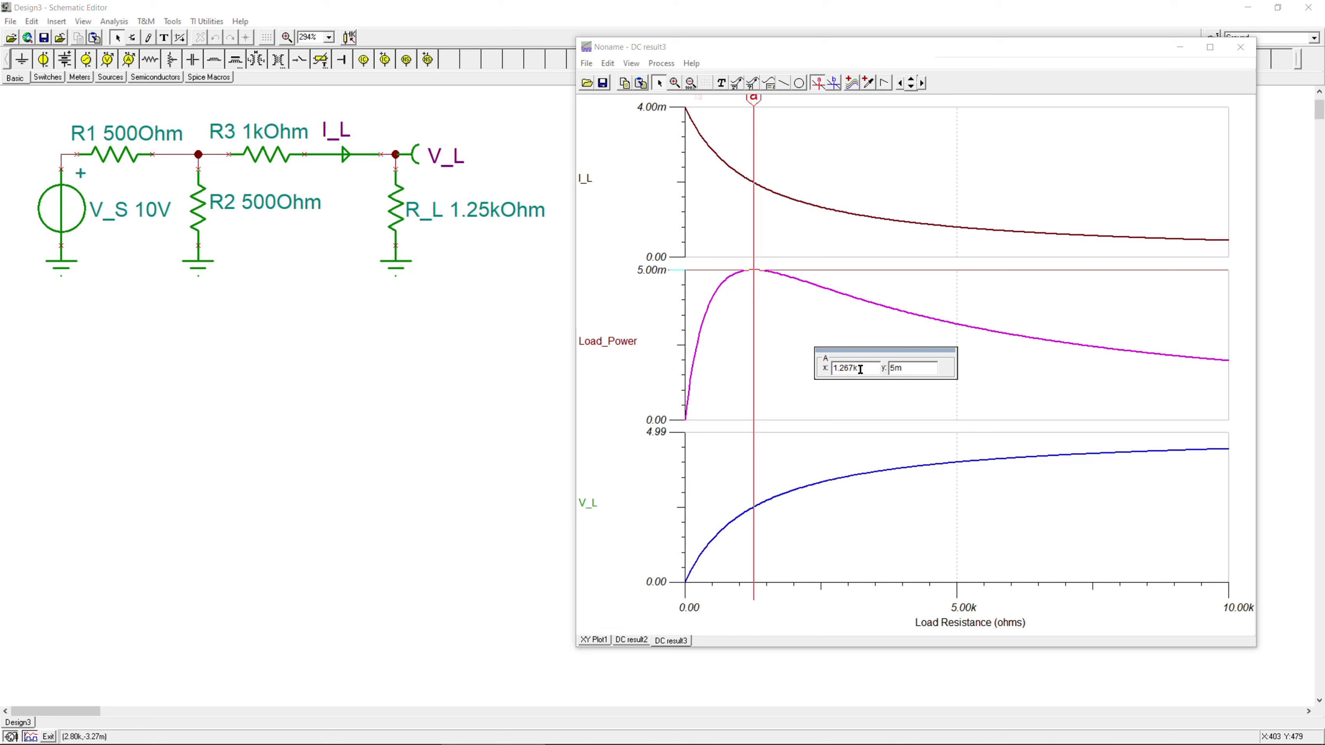
double_click(860, 369)
key("Tab")
left_click(833, 82)
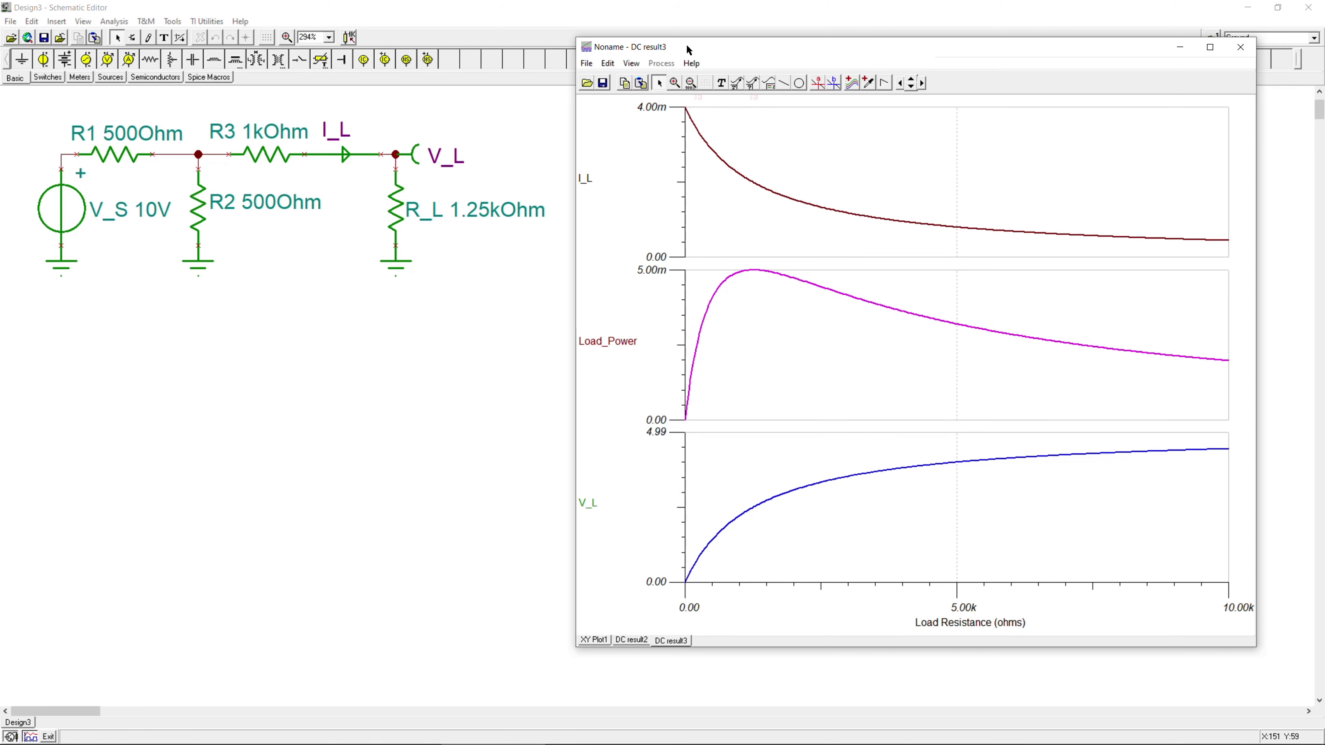
- Set up an XY plot function named LoadCurrent_vs_LoadVoltage in the post-processor
left_click_drag(689, 50, 676, 32)
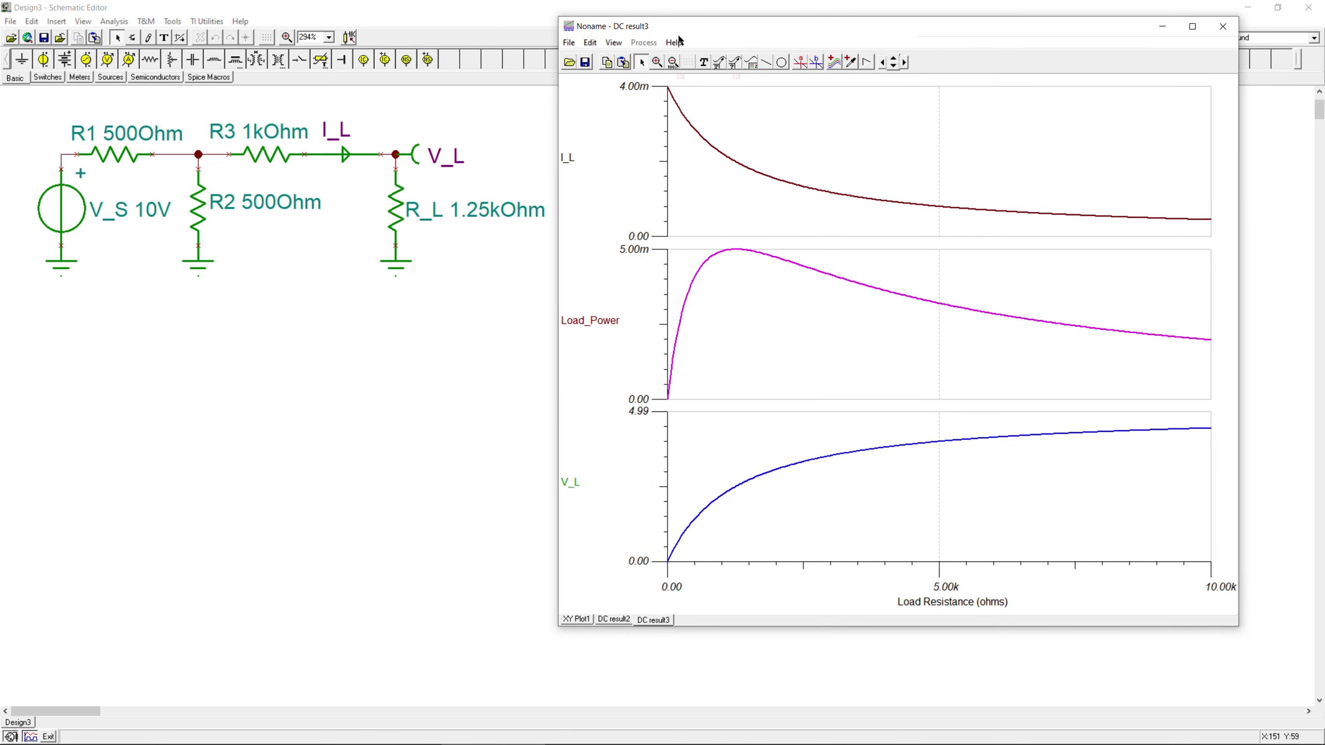
left_click(832, 64)
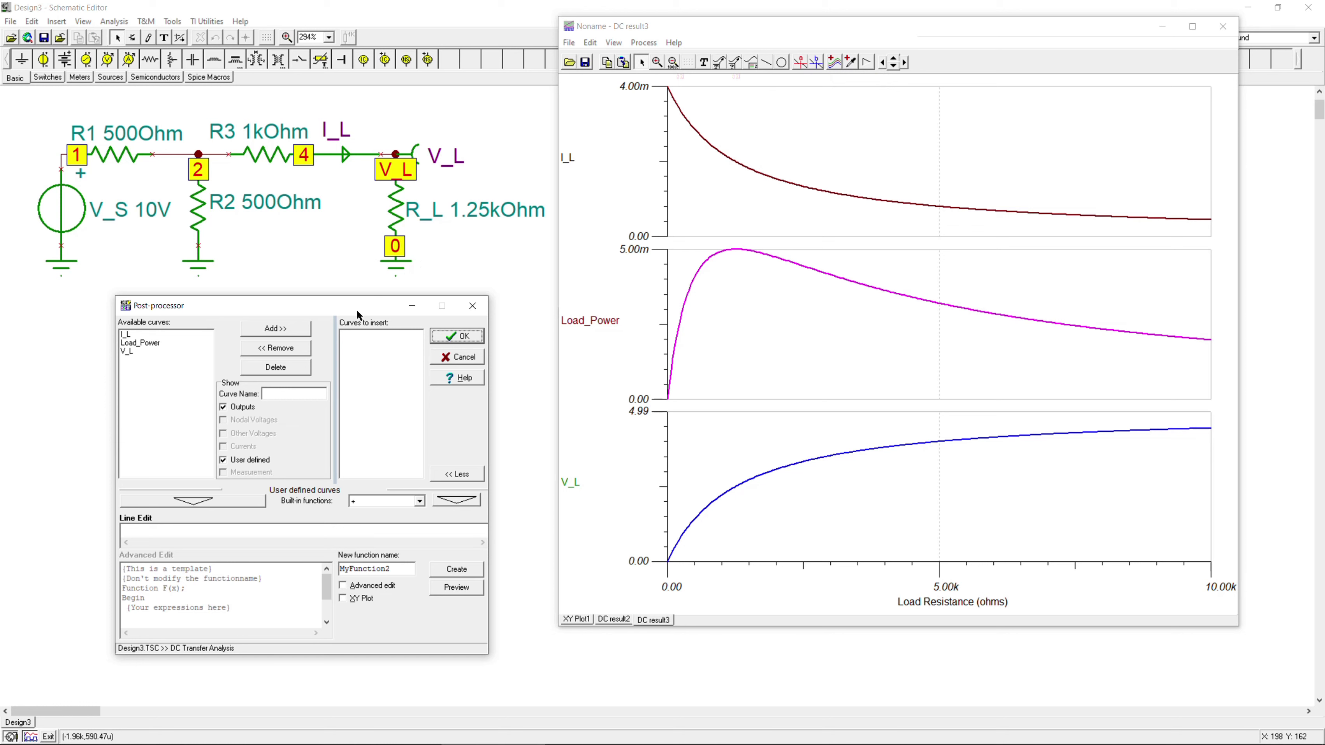
left_click_drag(357, 311, 382, 230)
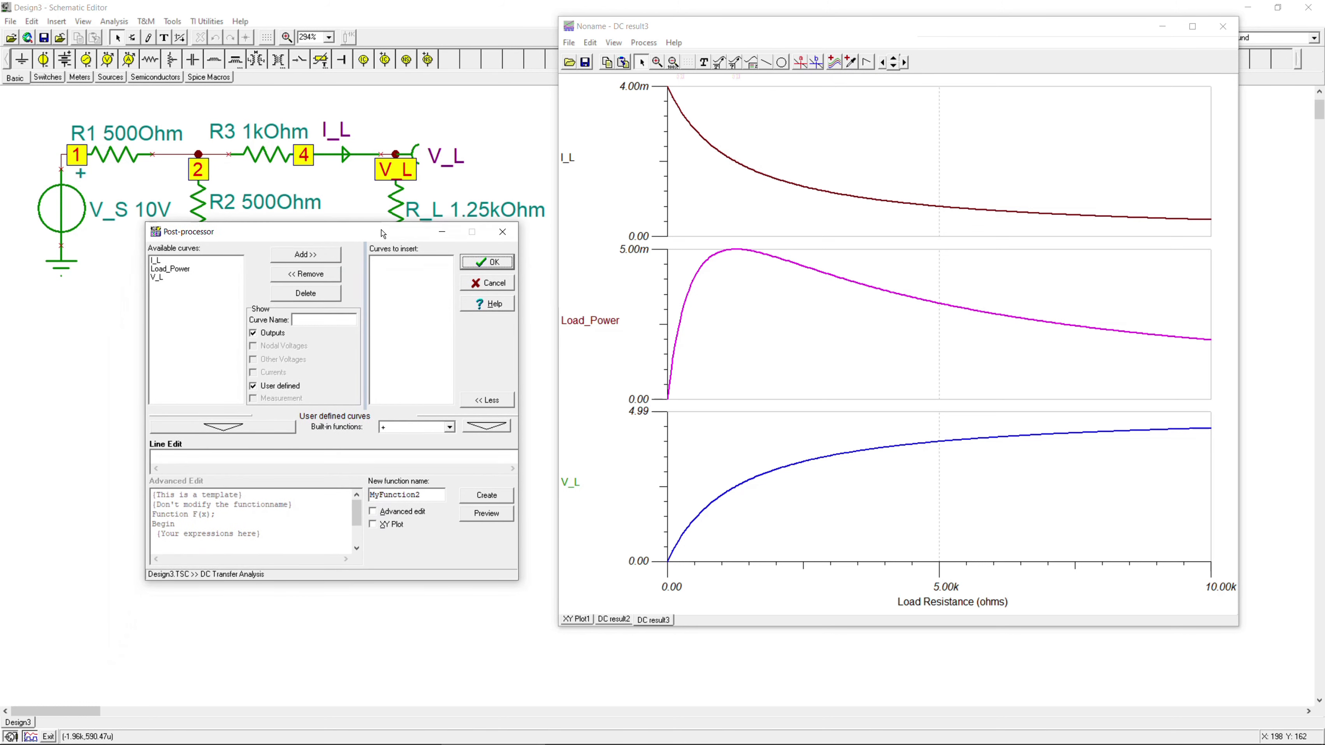
left_click(374, 523)
left_click_drag(417, 493, 328, 498)
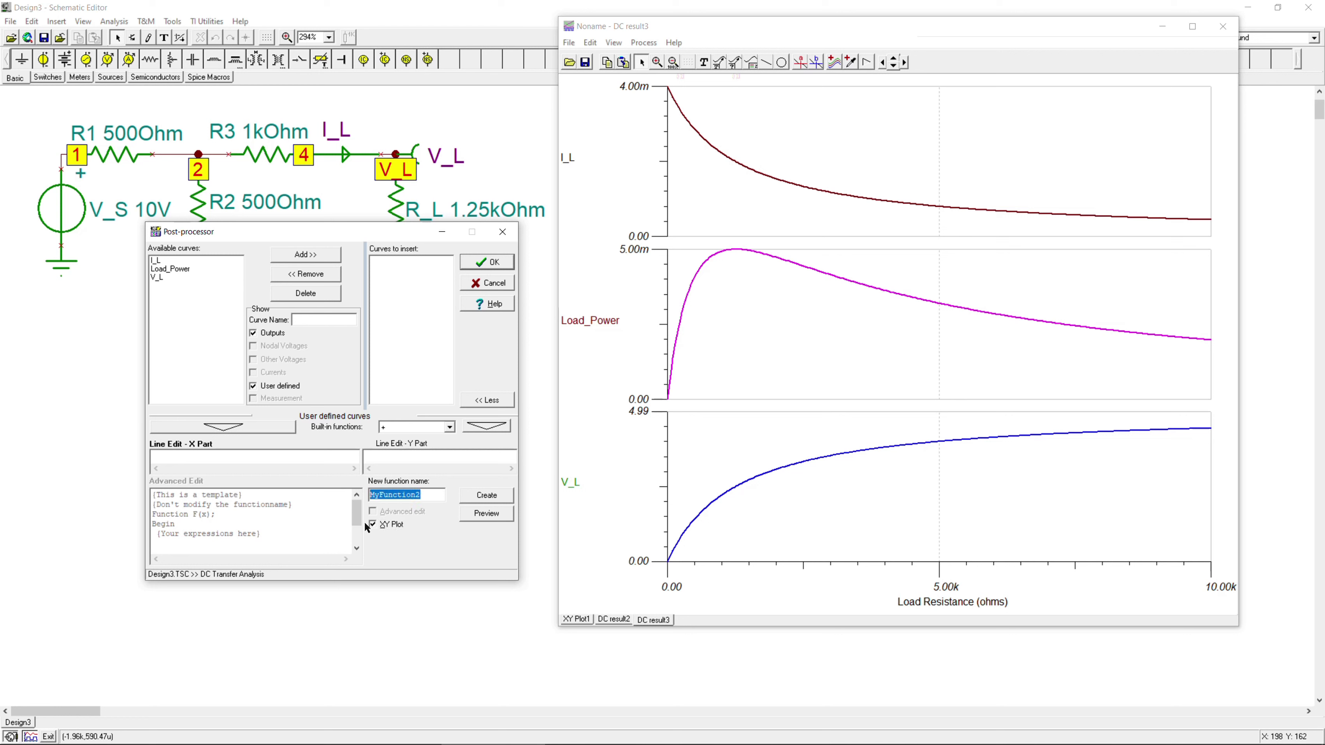
type("Lo")
type("adCurrent_vs_LoadVoltag")
key("BackSpace")
key("BackSpace")
key("BackSpace")
key("BackSpace")
key("BackSpace")
key("BackSpace")
type("Voltage")
double_click(405, 495)
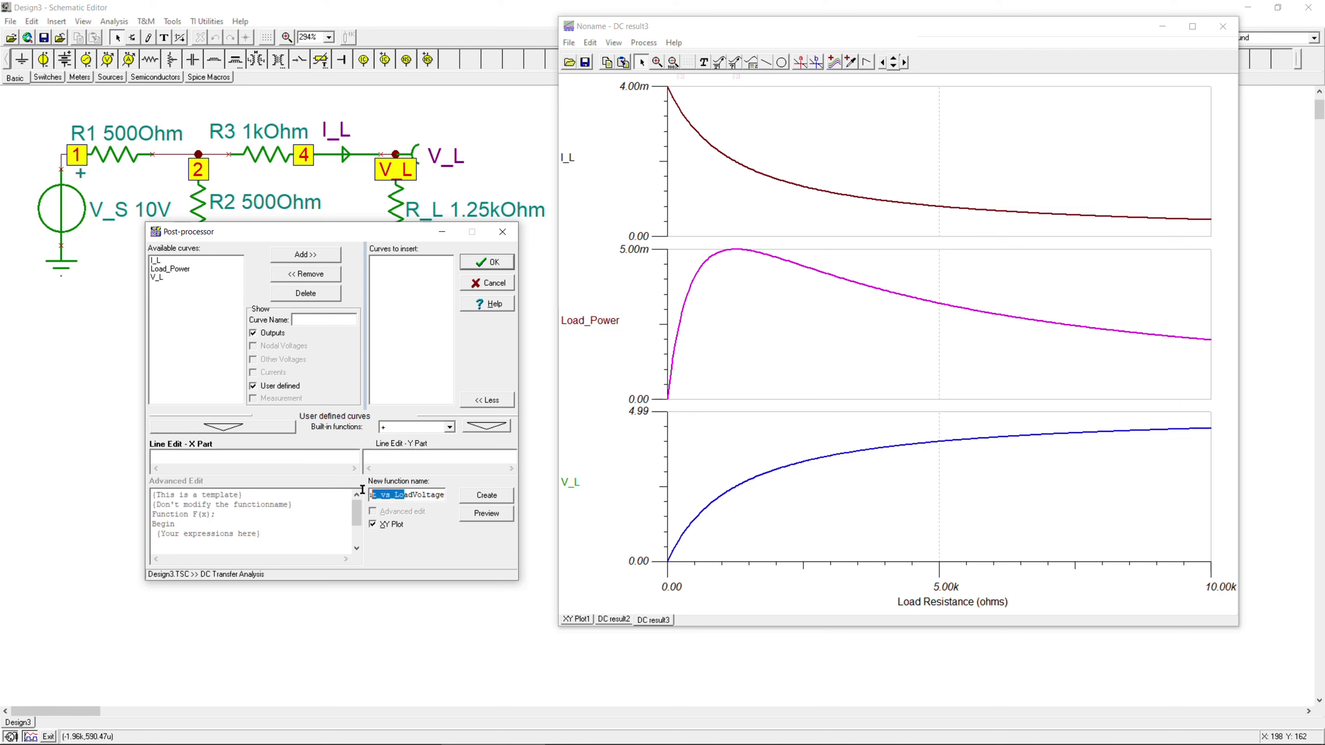
left_click(393, 495)
- Define the XY plot with I_L(x) as the X part and V_L(x) as the Y part, create it, and insert its curve
left_click(181, 260)
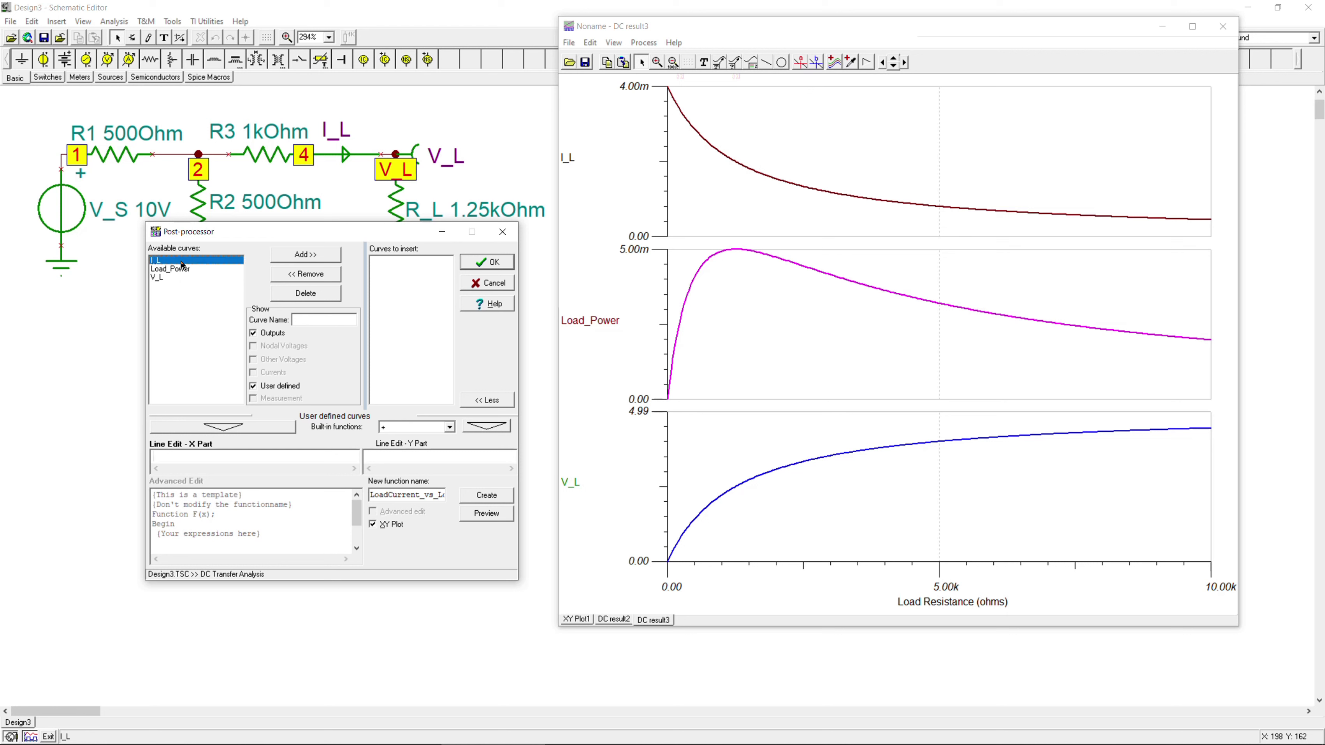
left_click(209, 431)
left_click(384, 455)
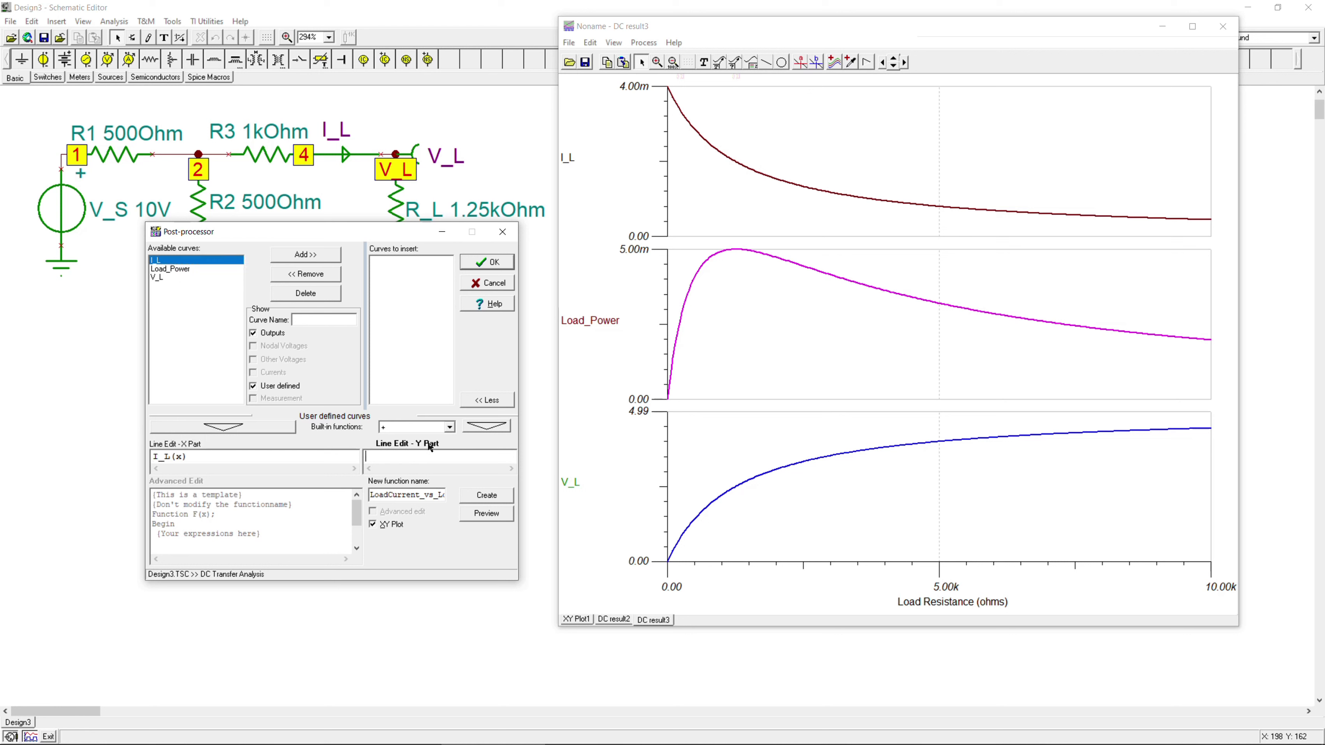
left_click(162, 277)
left_click(486, 426)
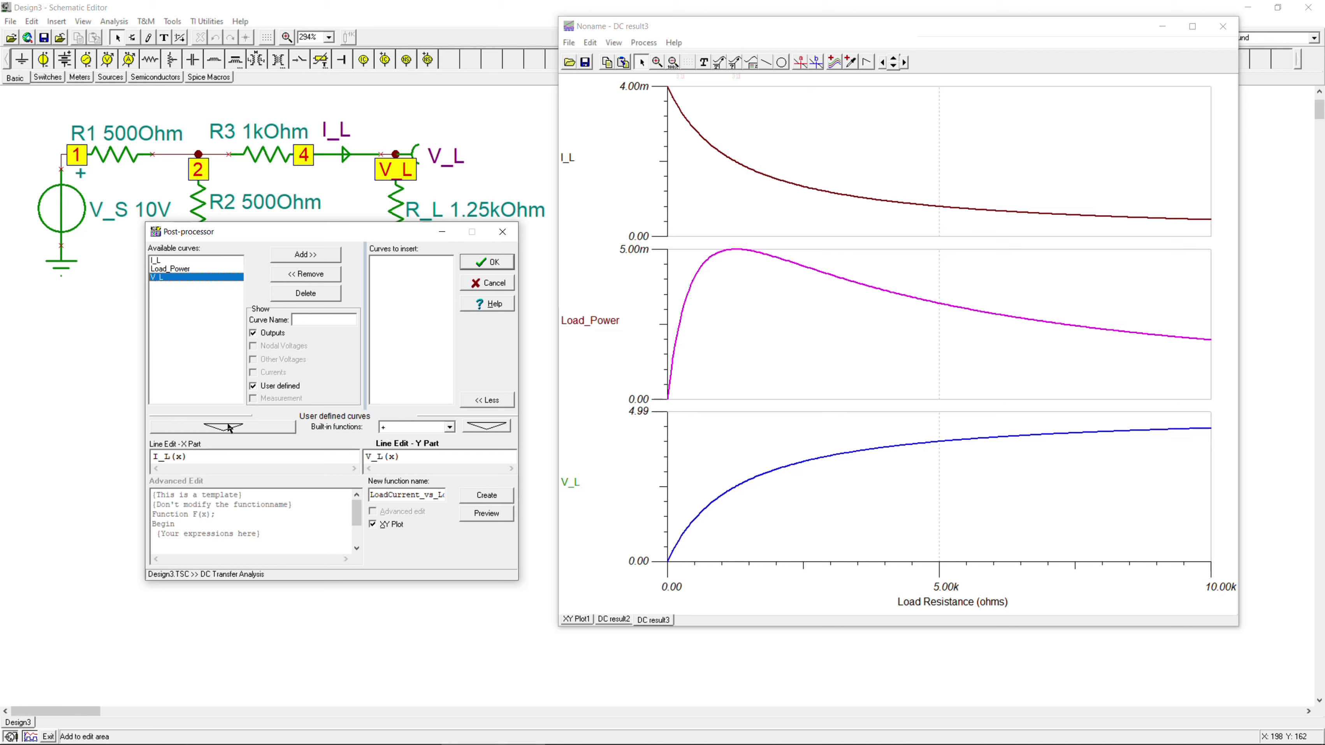
left_click(496, 497)
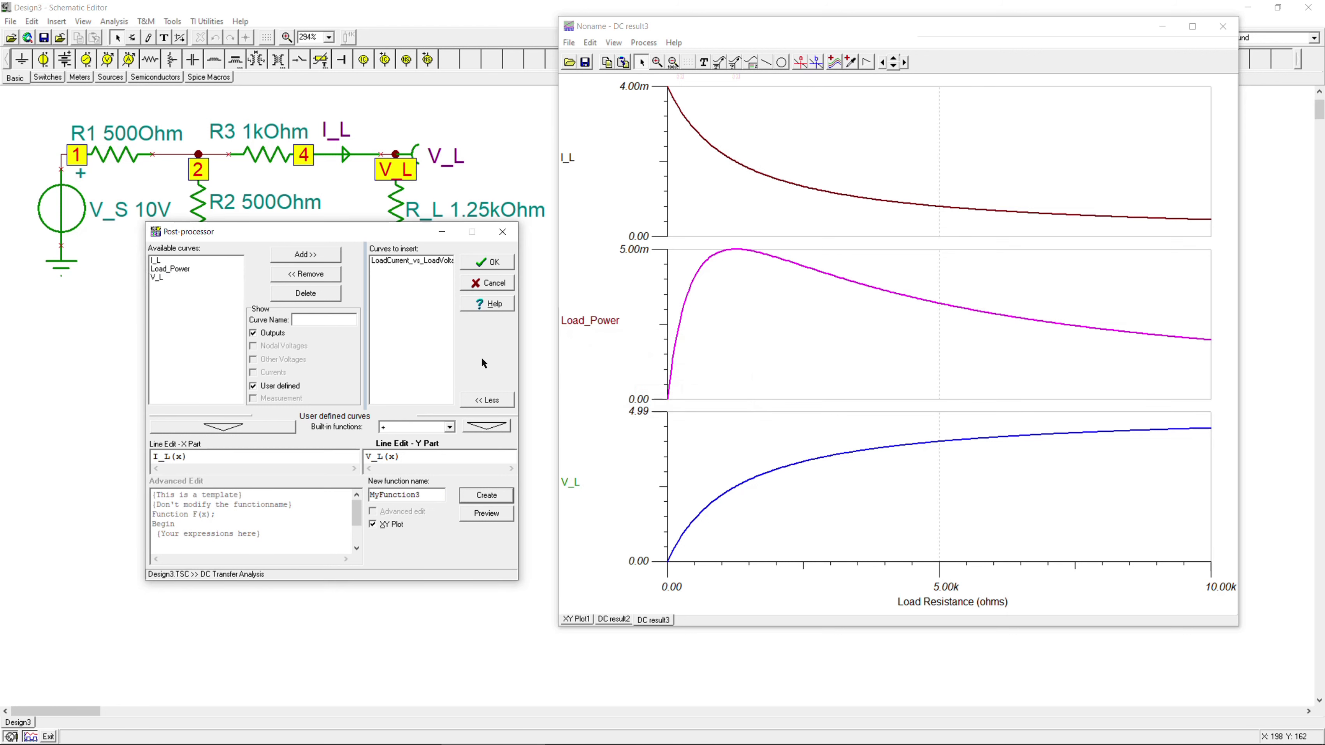
left_click(495, 267)
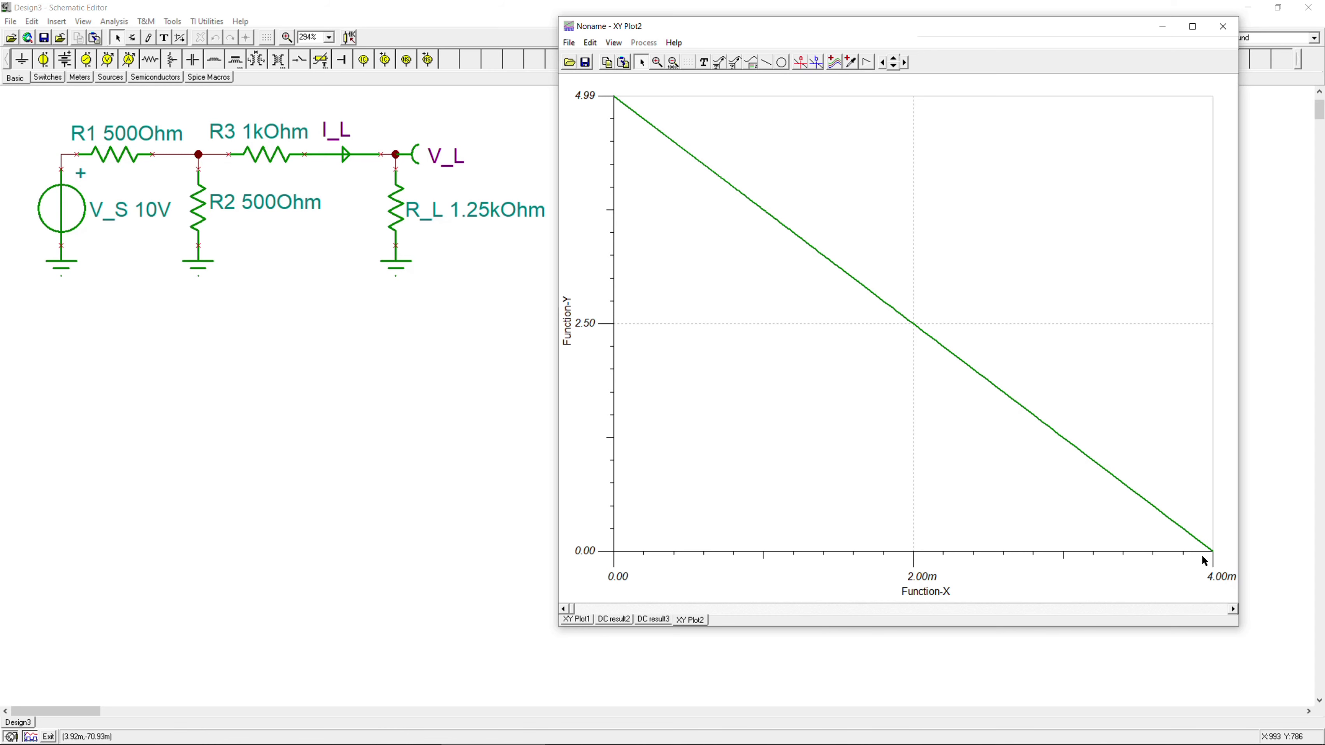
- Set the line width of the LoadCurrent_vs_LoadVoltage curve to 4
left_click(649, 121)
double_click(649, 120)
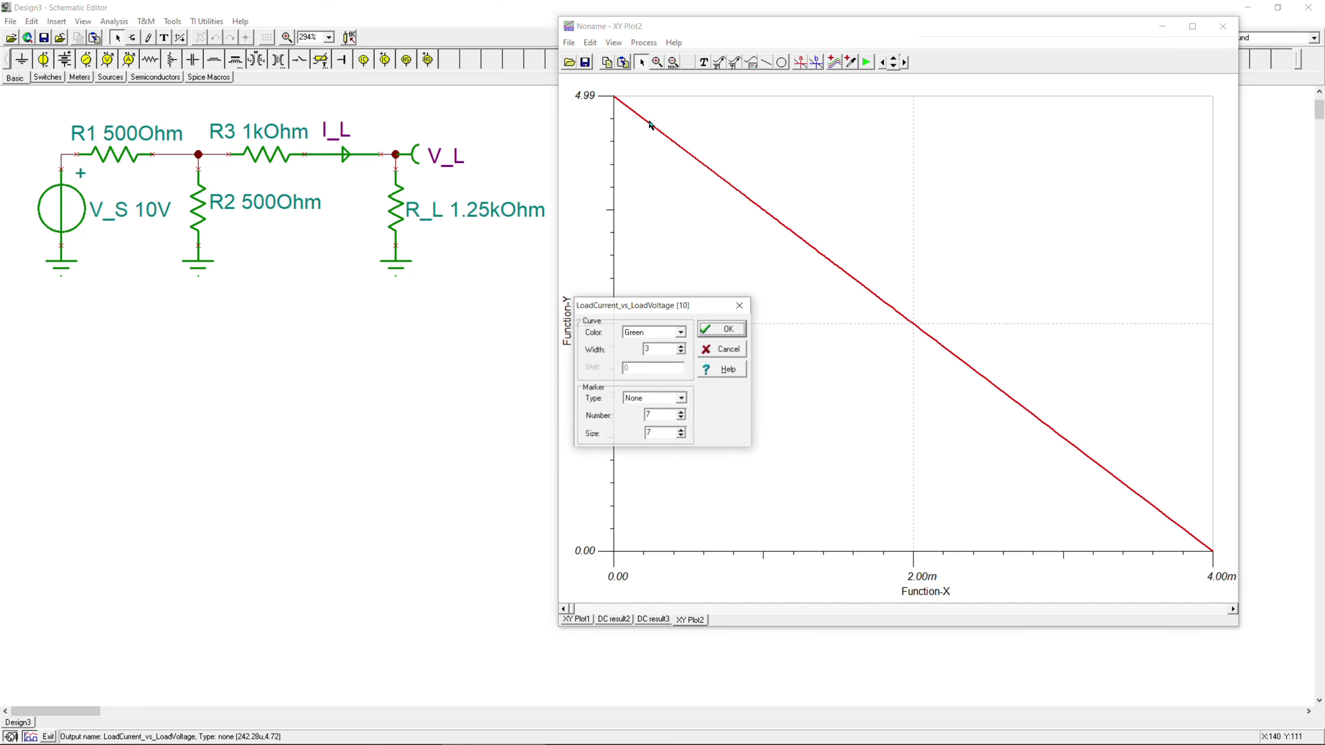
left_click(681, 332)
scroll(683, 370, "down", 2)
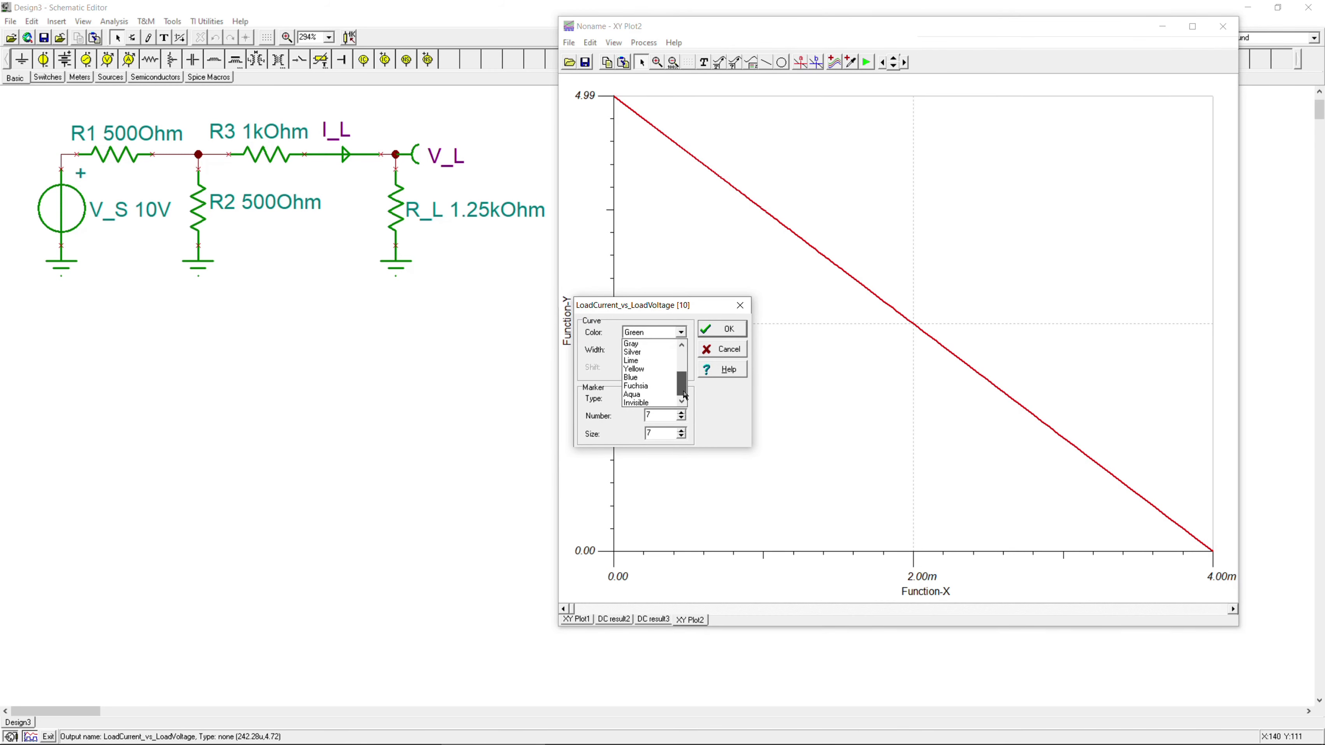
left_click(688, 338)
left_click(682, 347)
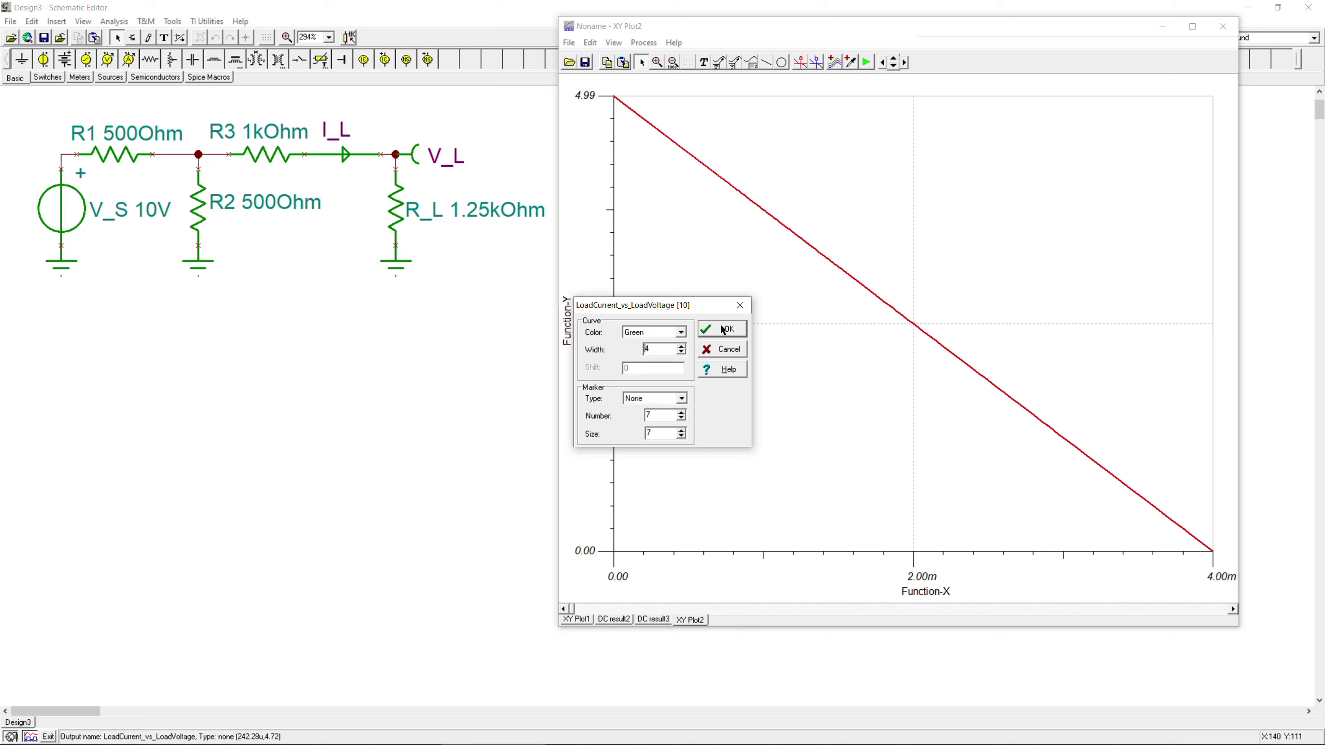
left_click(722, 328)
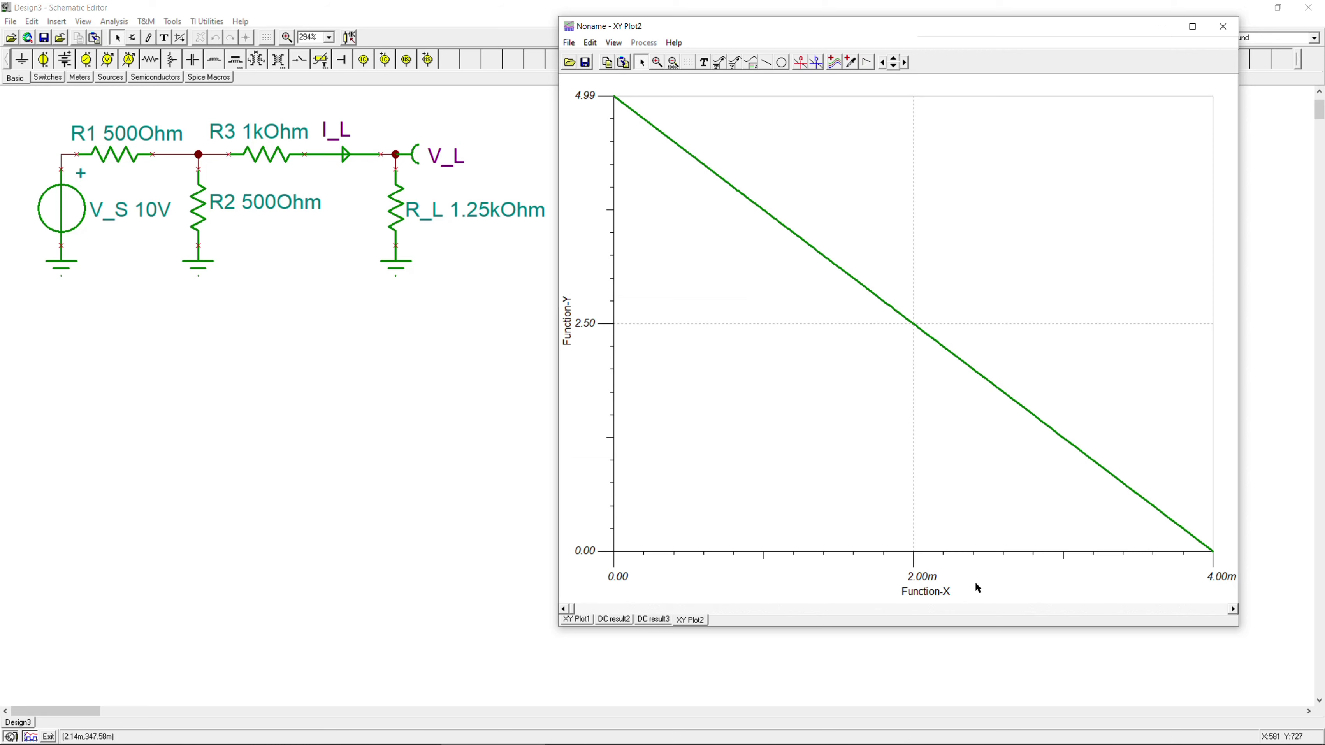
- Label the plot's horizontal axis "Load Current (A)" and copy the label text for reuse
double_click(912, 568)
left_click(635, 310)
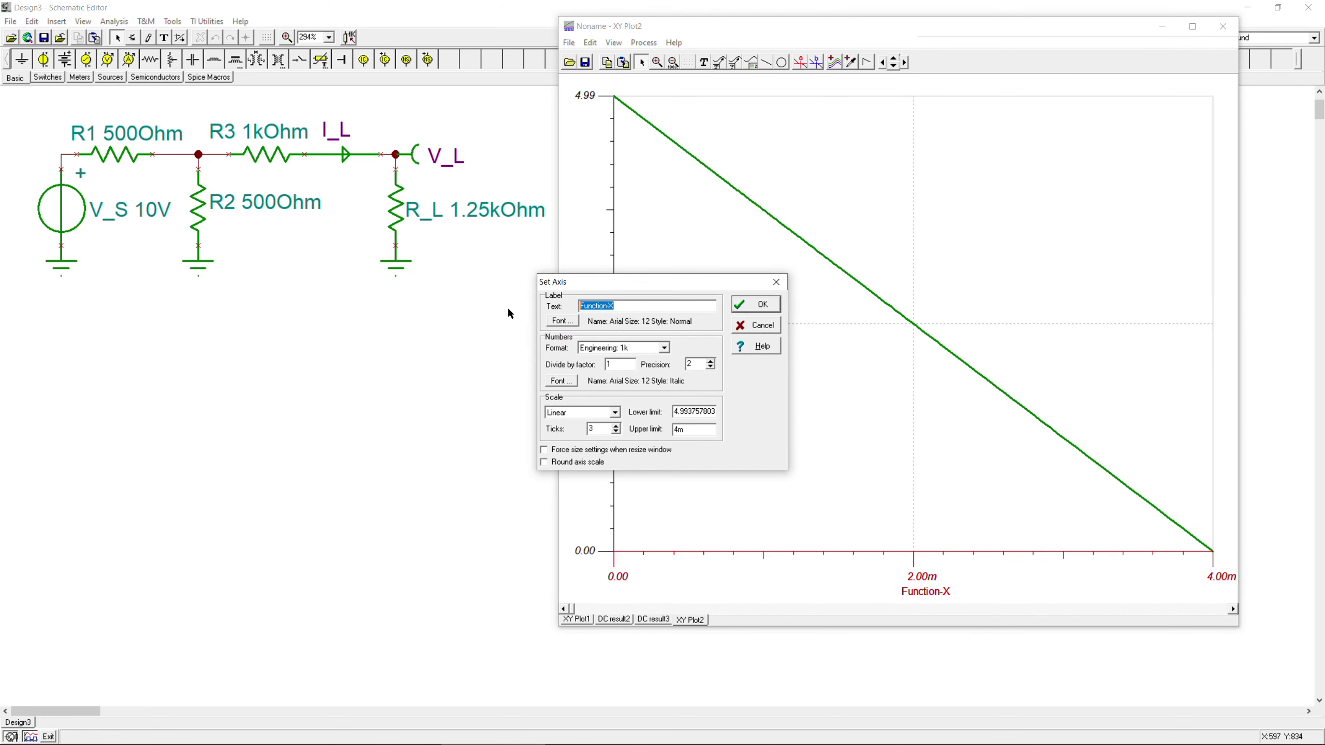
type("Load Current (A")
left_click_drag(652, 305, 504, 311)
key("ctrl+c")
left_click(764, 314)
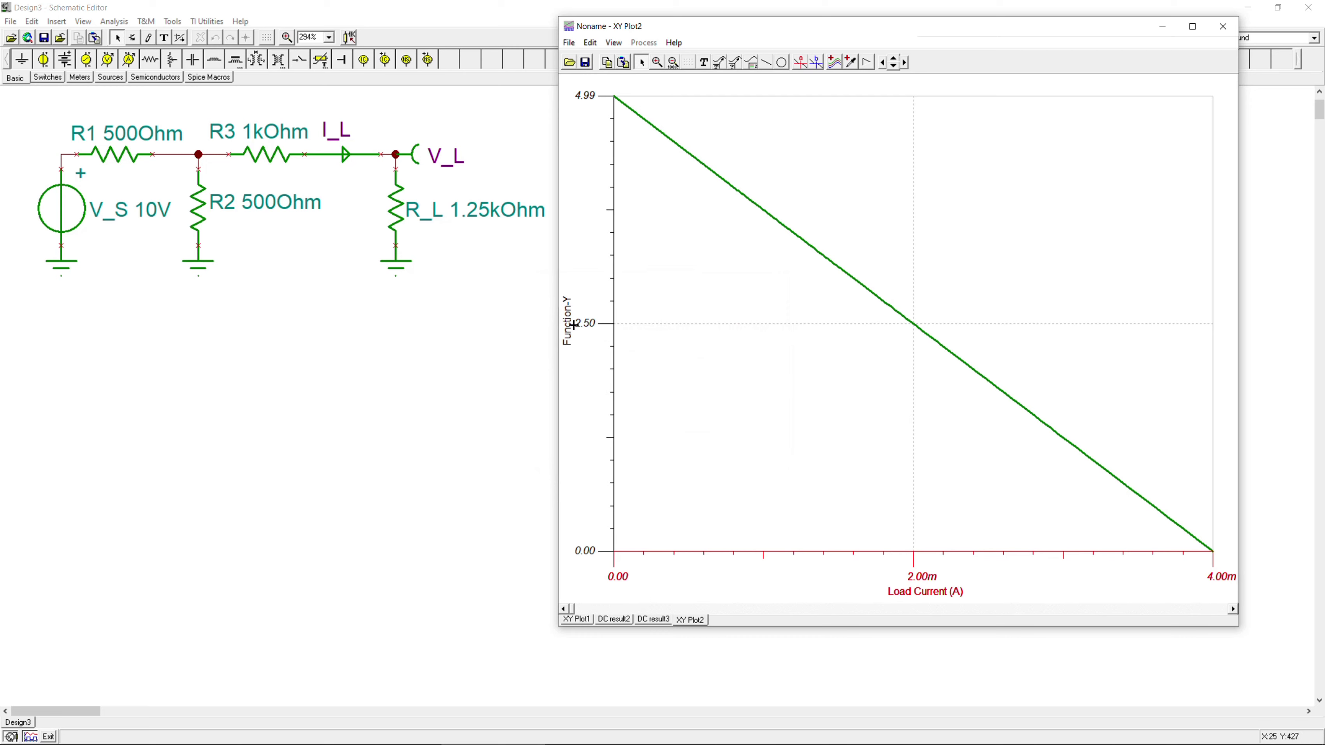
- Label the plot's vertical axis "Load Voltage (V)" by adapting the copied label text
double_click(615, 308)
mouse_move(617, 307)
left_mouse_down()
mouse_move(540, 308)
mouse_move(625, 306)
left_mouse_up()
key("ctrl+v")
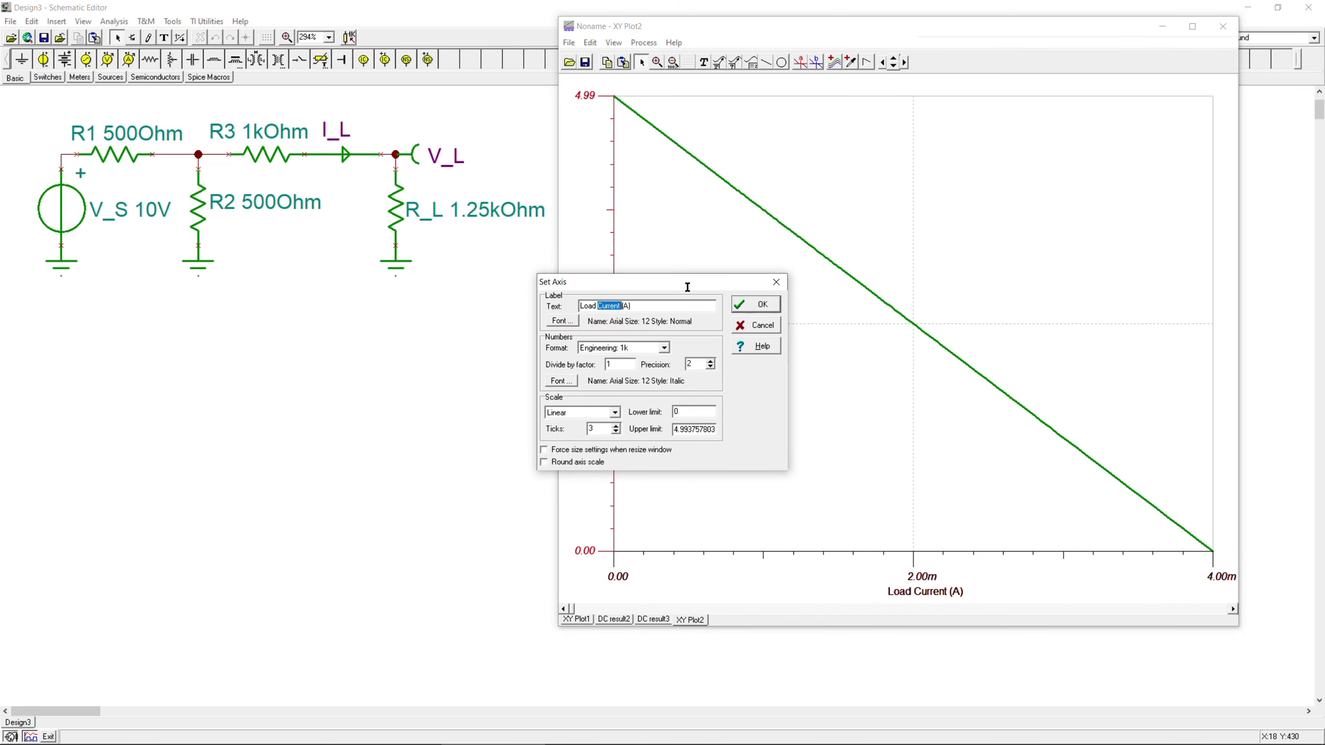
type("Voltga")
key("BackSpace")
key("BackSpace")
type("age")
key("Return")
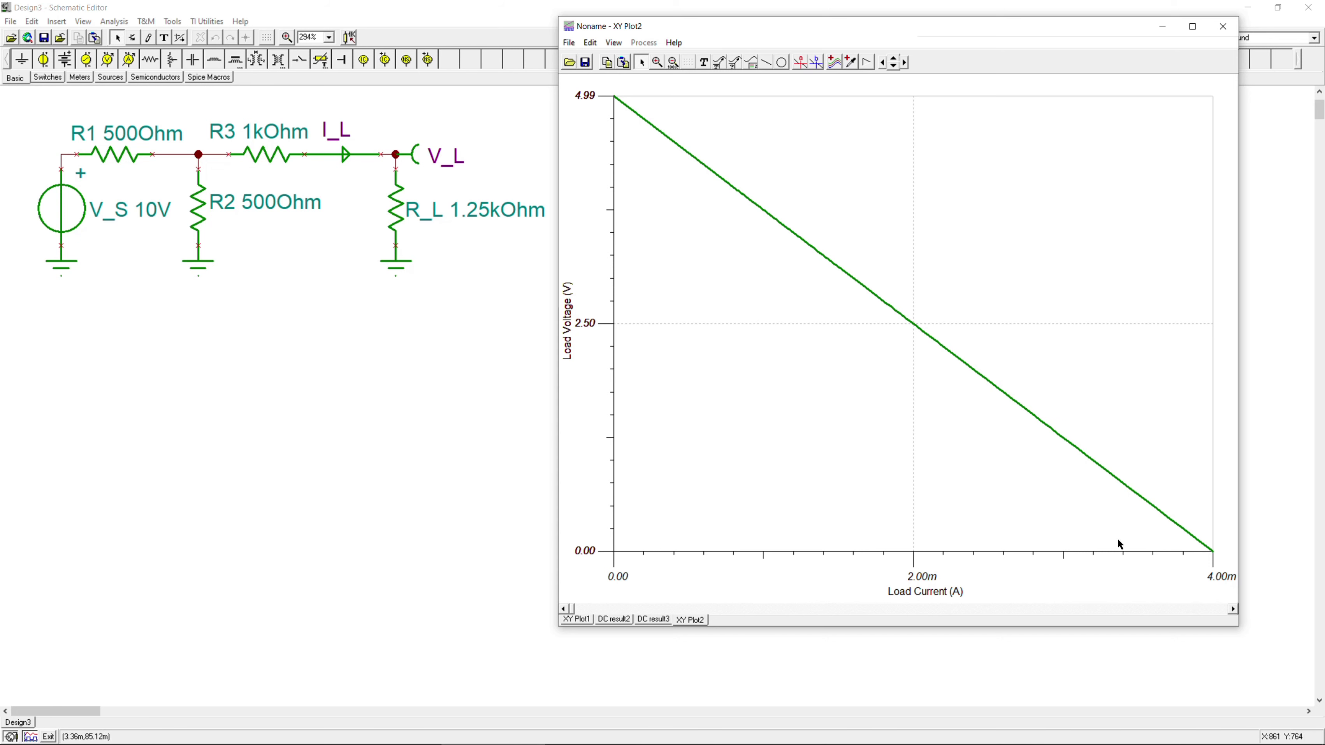
- Paste the calculated V_L versus I_L reference graph into the schematic below the circuit and return to the XY plot window
left_click(16, 294)
key("ctrl+v")
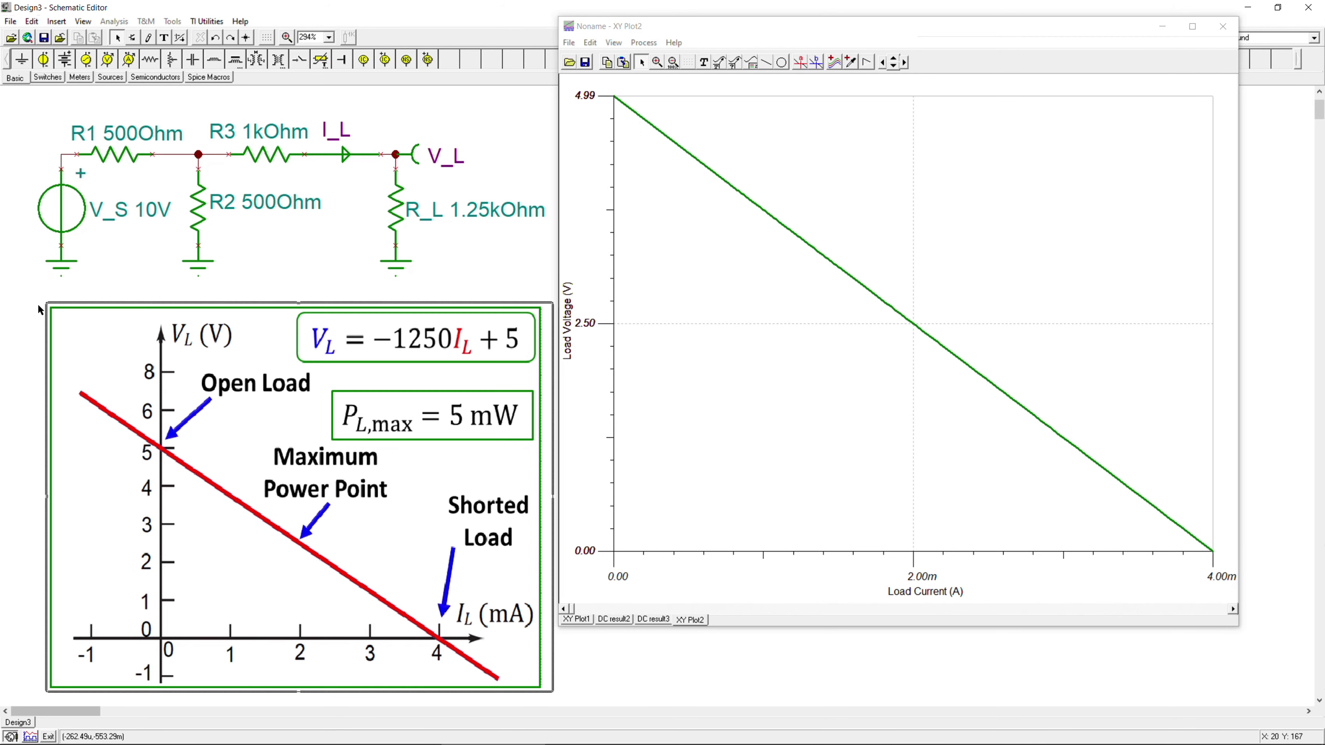
left_click(16, 292)
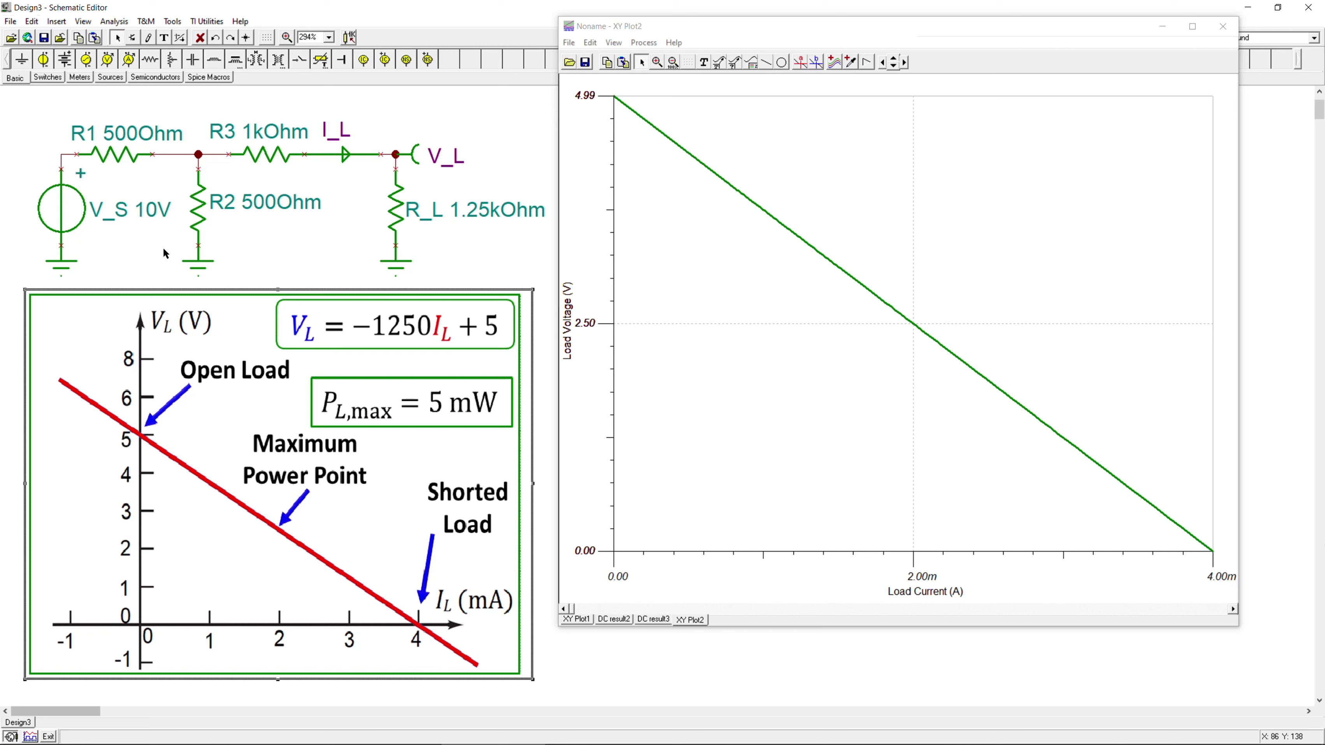
left_click(657, 30)
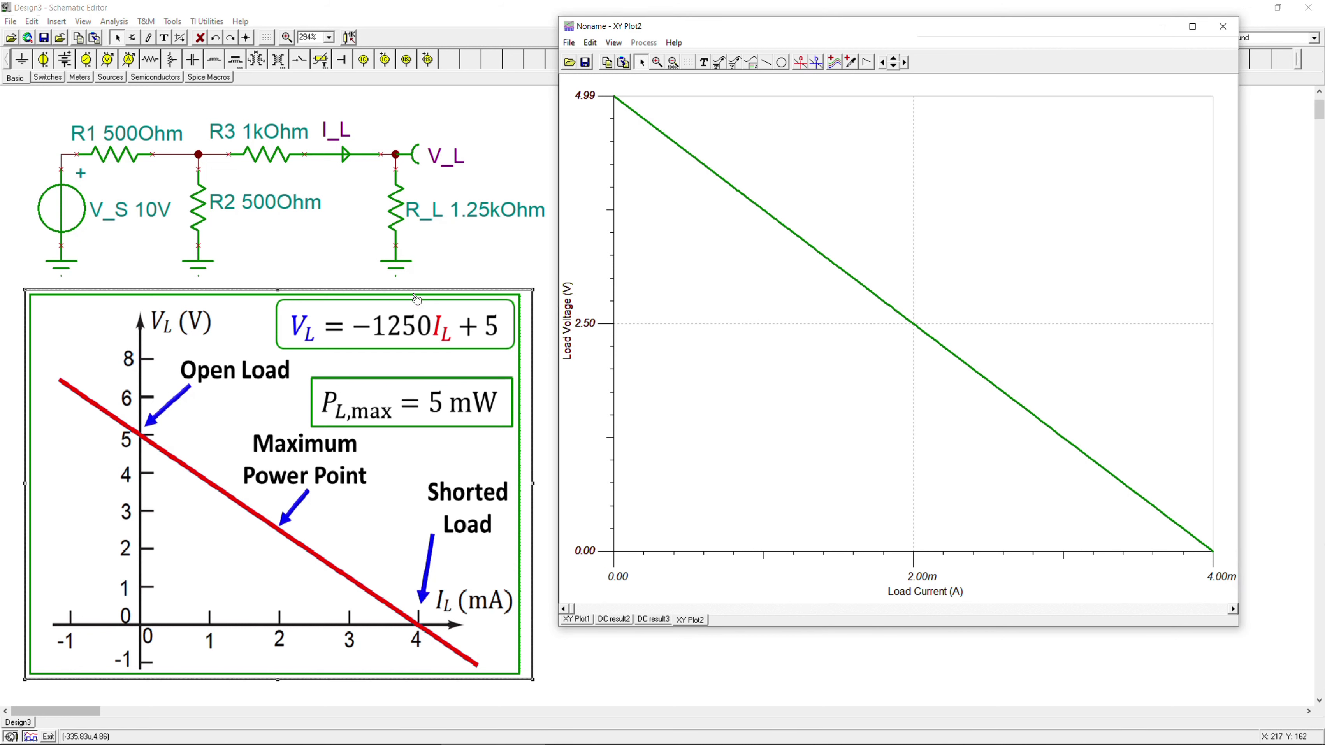